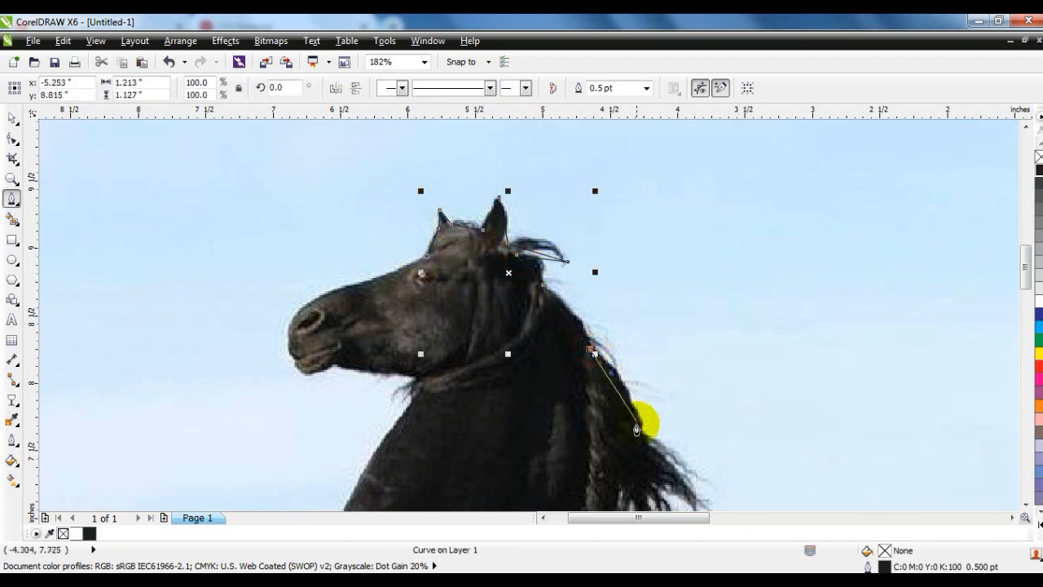
# Trace the outer edge of the horse's mane down to its lower tips with straight Pen segments
pyautogui.click(705, 507)
pyautogui.press('space')
pyautogui.scroll(-5, 1031, 513)
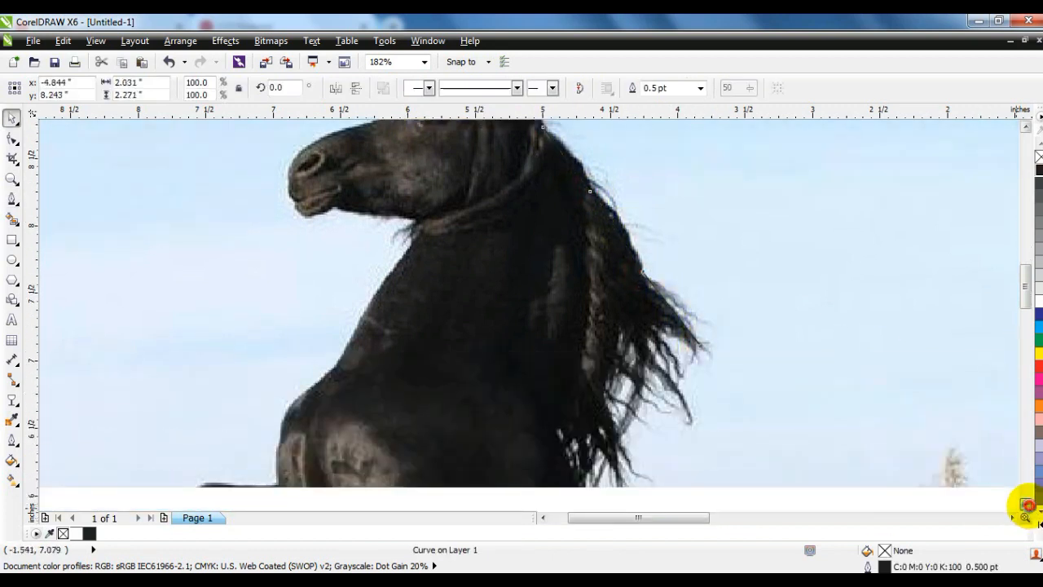
pyautogui.press('space')
pyautogui.moveTo(625, 262); pyautogui.dragTo(623, 330)
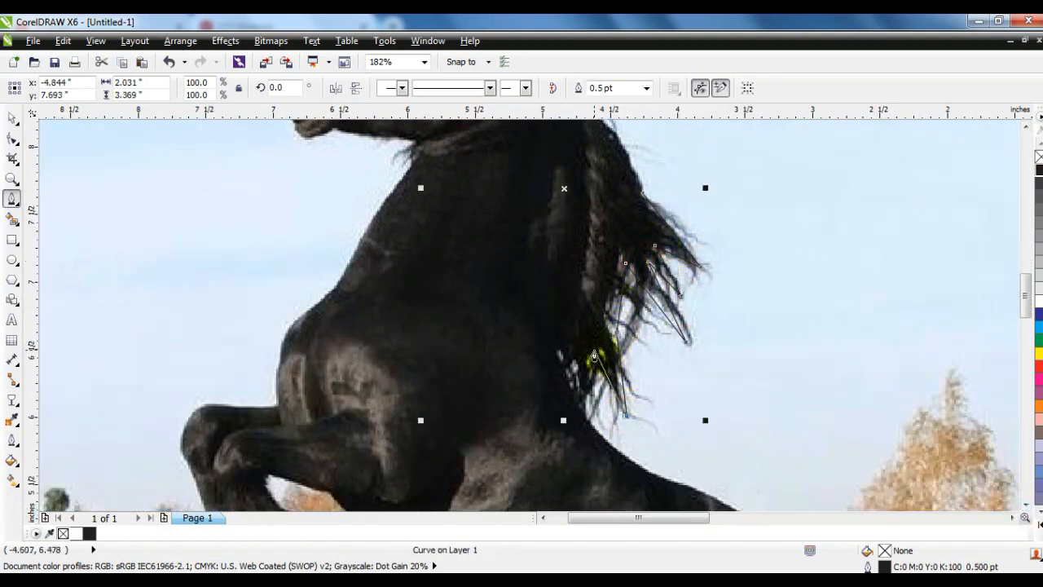
# Continue the outline with straight segments from the mane along the horse's back to the upper tail
pyautogui.click(643, 472)
pyautogui.click(717, 494)
pyautogui.press('space')
pyautogui.click(1025, 506)
pyautogui.click(1025, 506)
pyautogui.press('space')
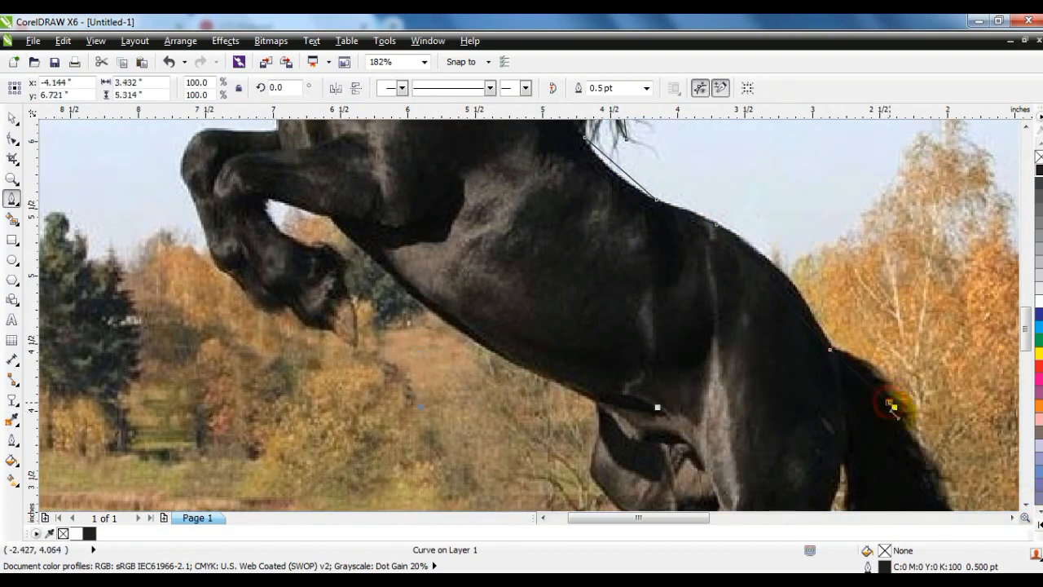
# Set the traced curve's outline to 2.0 pt wide and colour it red
pyautogui.press('space')
pyautogui.click(700, 87)
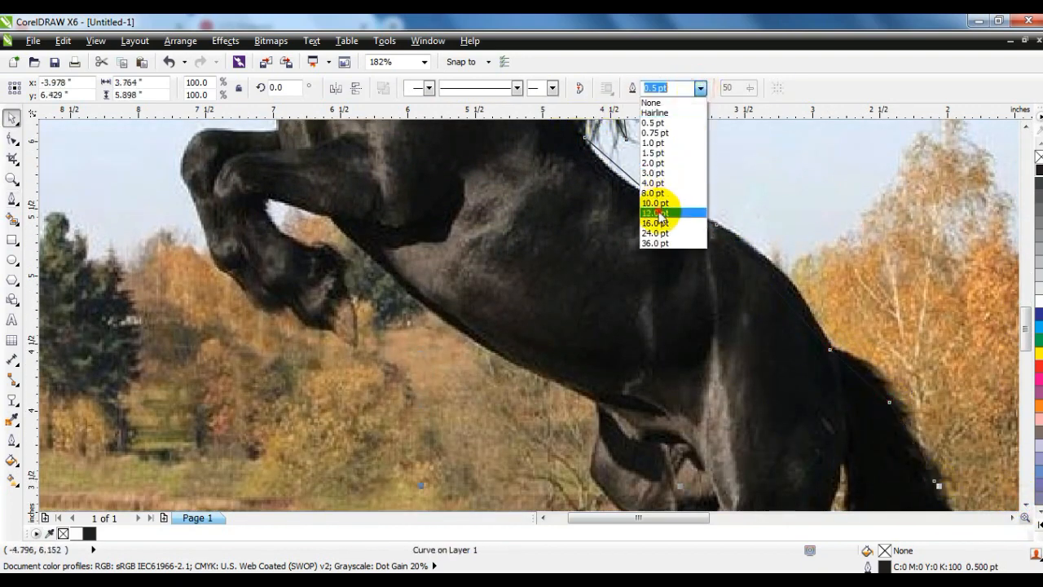
pyautogui.click(658, 213)
pyautogui.click(700, 87)
pyautogui.click(654, 163)
pyautogui.rightClick(1038, 366)
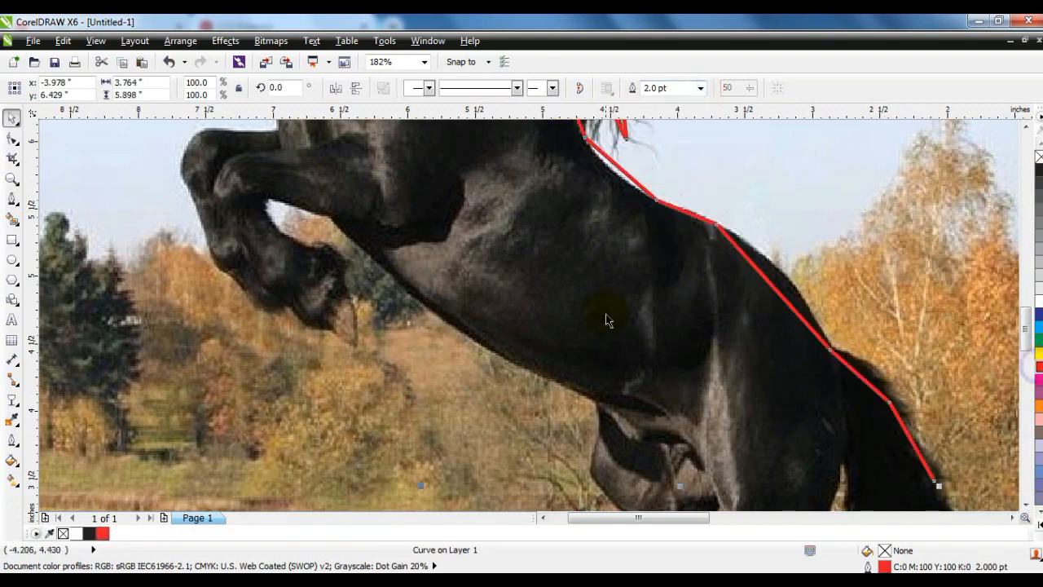
# Continue the red outline with straight segments around the tail tips and both hind legs
pyautogui.click(11, 179)
pyautogui.press('F4')
pyautogui.moveTo(313, 323); pyautogui.dragTo(605, 487)
pyautogui.moveTo(355, 255); pyautogui.dragTo(706, 528)
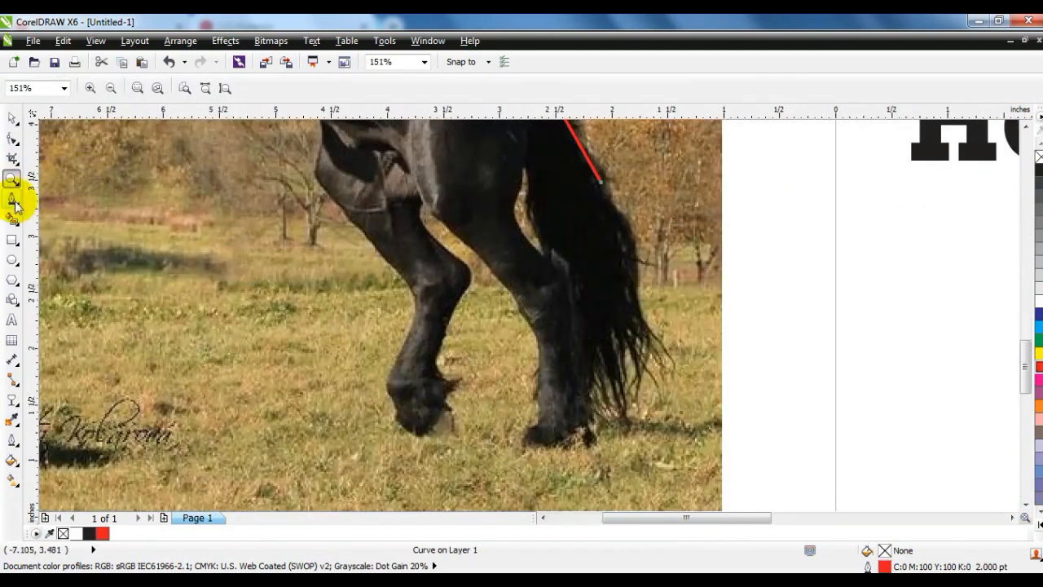
pyautogui.click(12, 200)
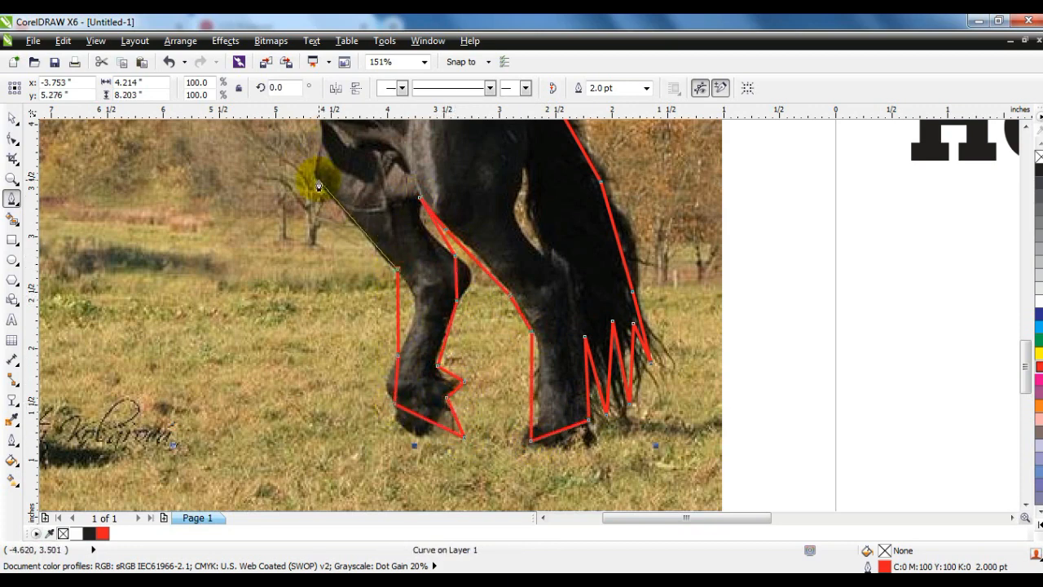
# Extend the outline with straight segments along the belly and around the raised front legs
pyautogui.click(1025, 127)
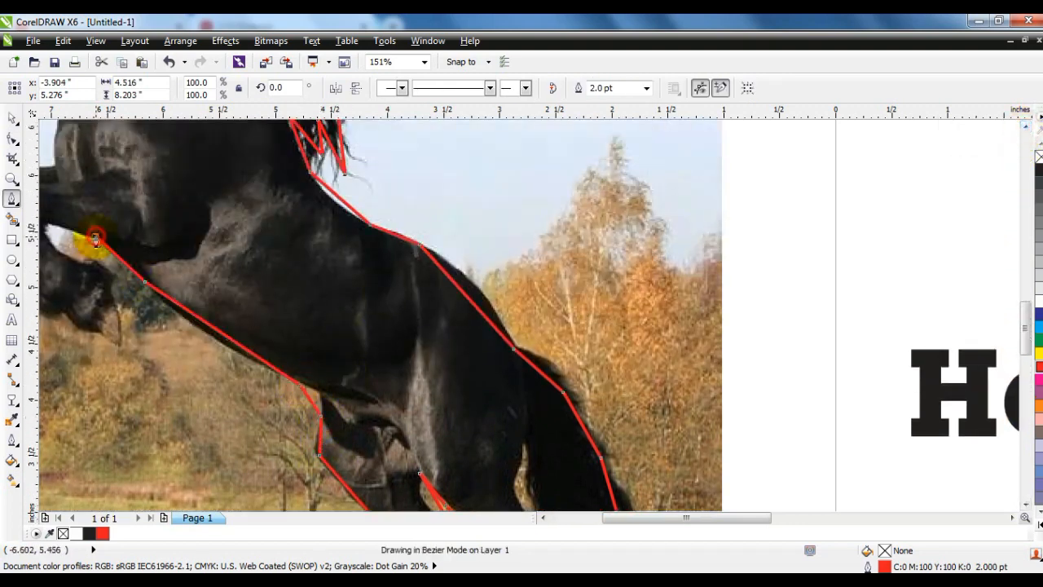
pyautogui.click(543, 517)
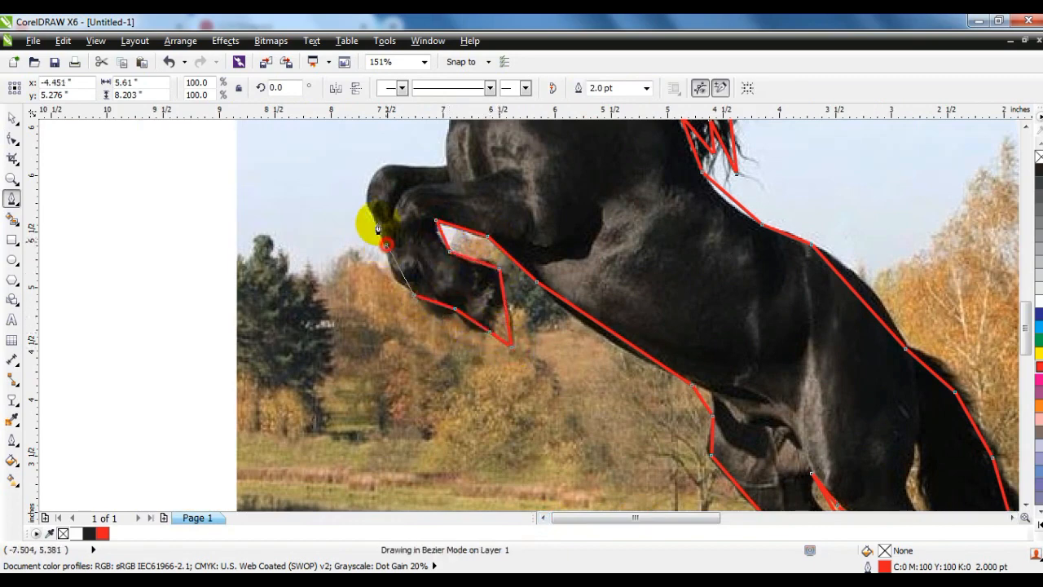
# Trace the chest, throat and muzzle with straight segments and close the outline at the forehead
pyautogui.click(1025, 128)
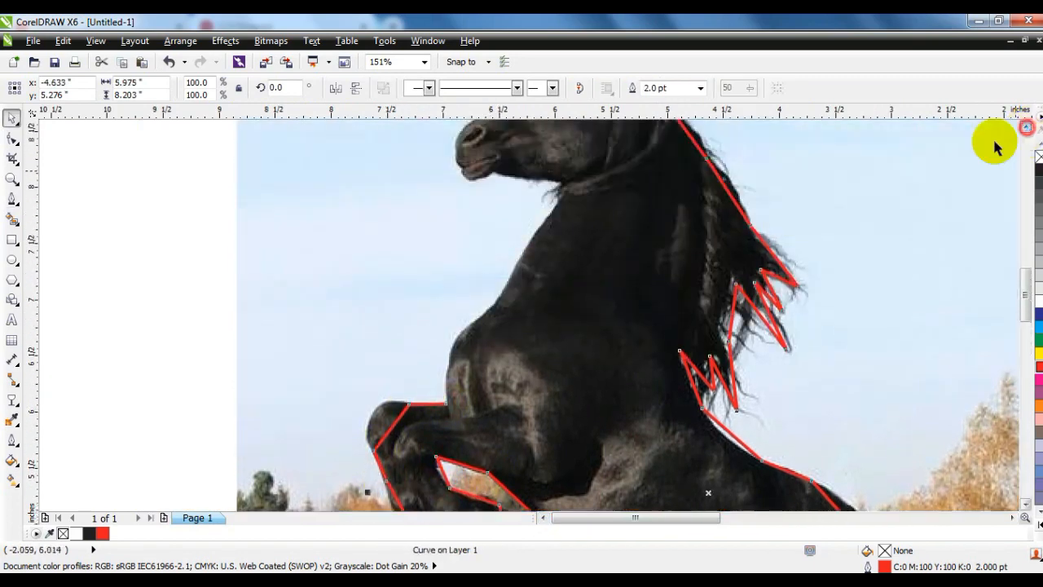
pyautogui.click(494, 306)
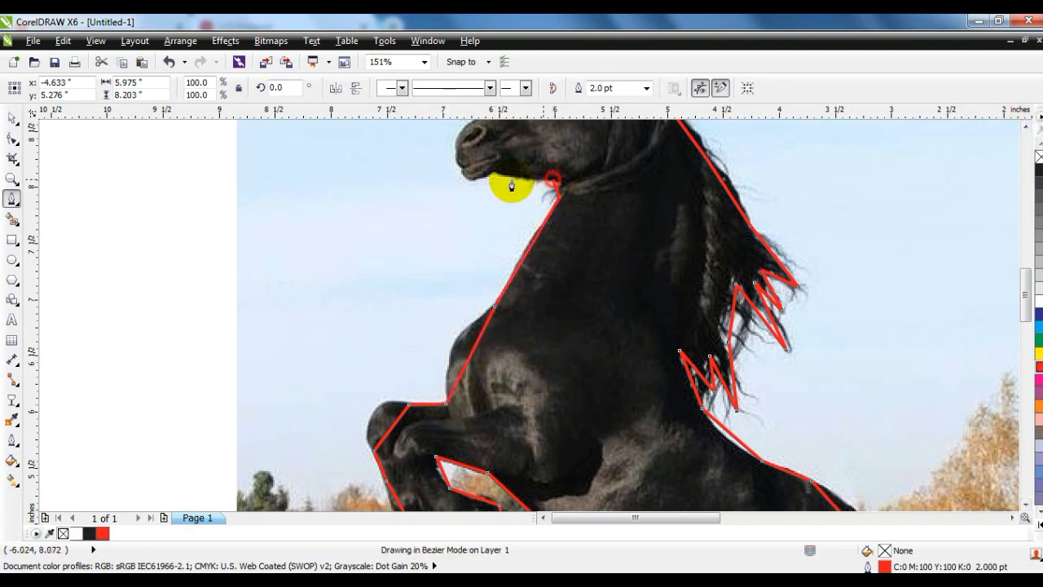
pyautogui.click(1025, 128)
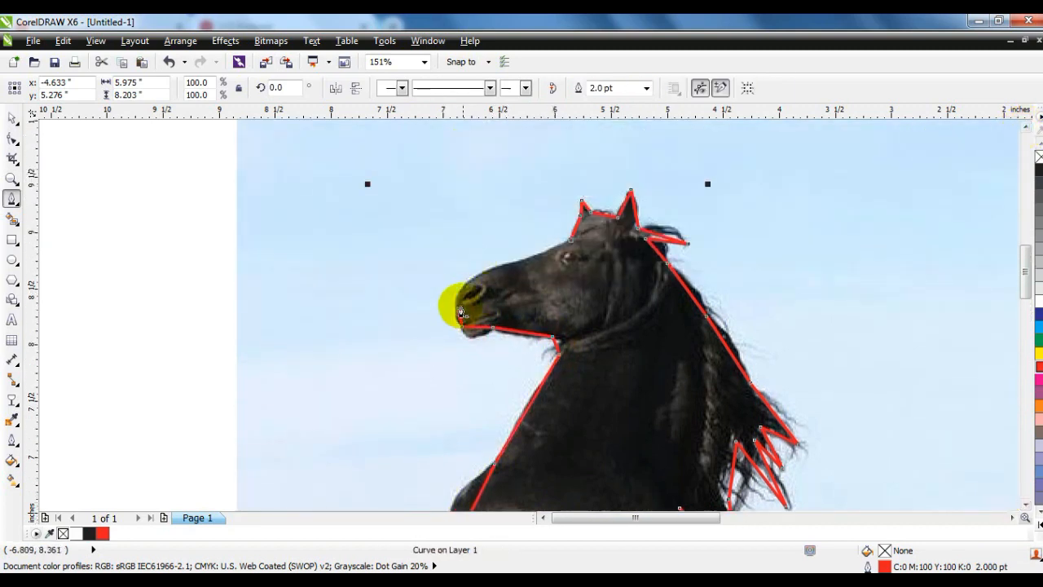
# Bend the outline segments along the nose, lower lip and jaw to follow the horse's head
pyautogui.click(13, 137)
pyautogui.hotkey('shift', 'F2')
pyautogui.scroll(-1, 429, 255)
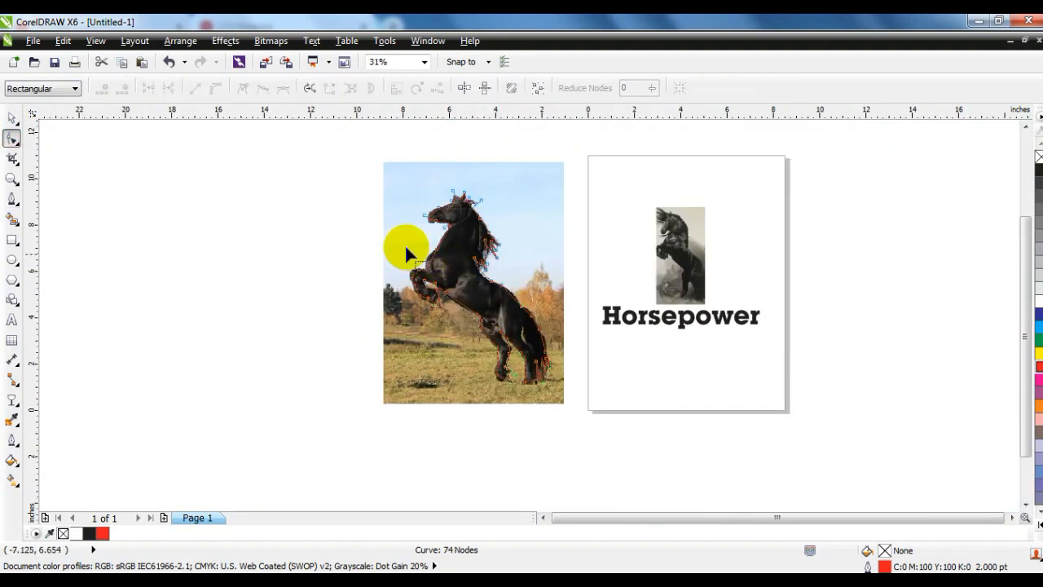
pyautogui.hotkey('shift', 'F2')
pyautogui.click(15, 177)
pyautogui.moveTo(361, 185); pyautogui.dragTo(619, 123)
pyautogui.moveTo(185, 283); pyautogui.dragTo(737, 471)
pyautogui.click(13, 138)
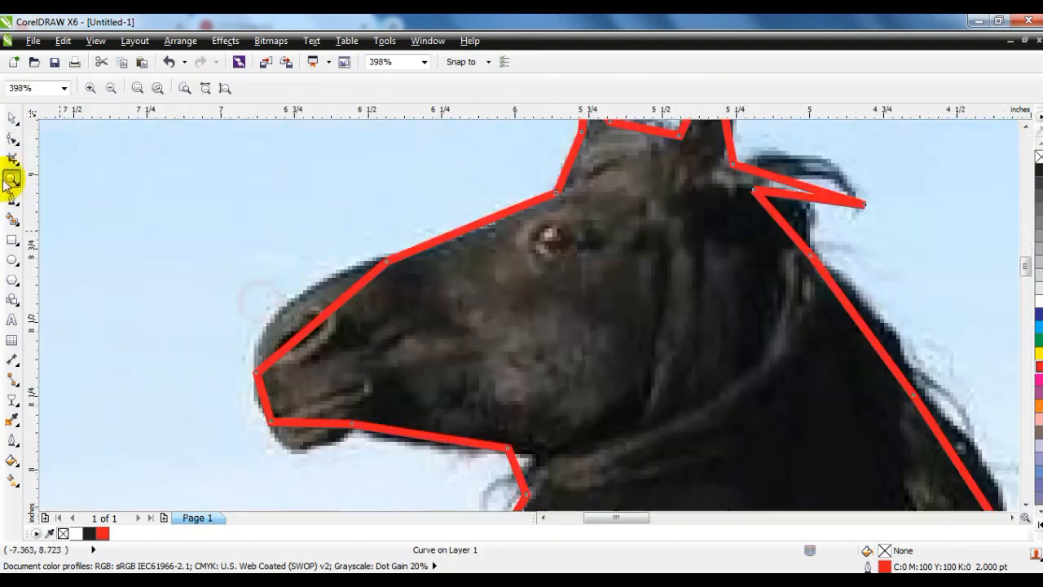
pyautogui.moveTo(290, 314); pyautogui.dragTo(277, 303)
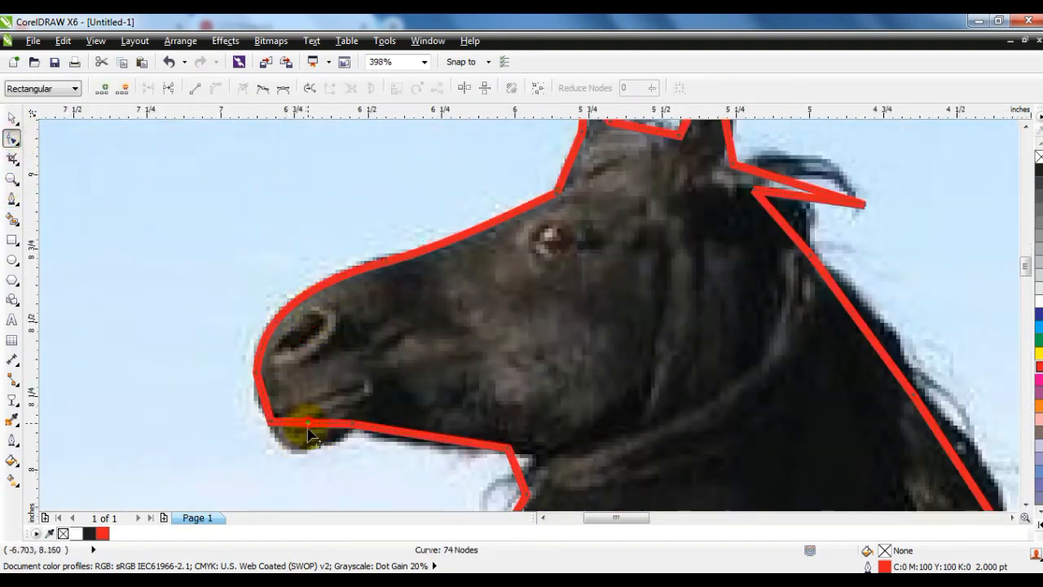
pyautogui.moveTo(269, 422); pyautogui.dragTo(270, 424)
pyautogui.moveTo(440, 445); pyautogui.dragTo(441, 445)
pyautogui.moveTo(519, 469); pyautogui.dragTo(526, 465)
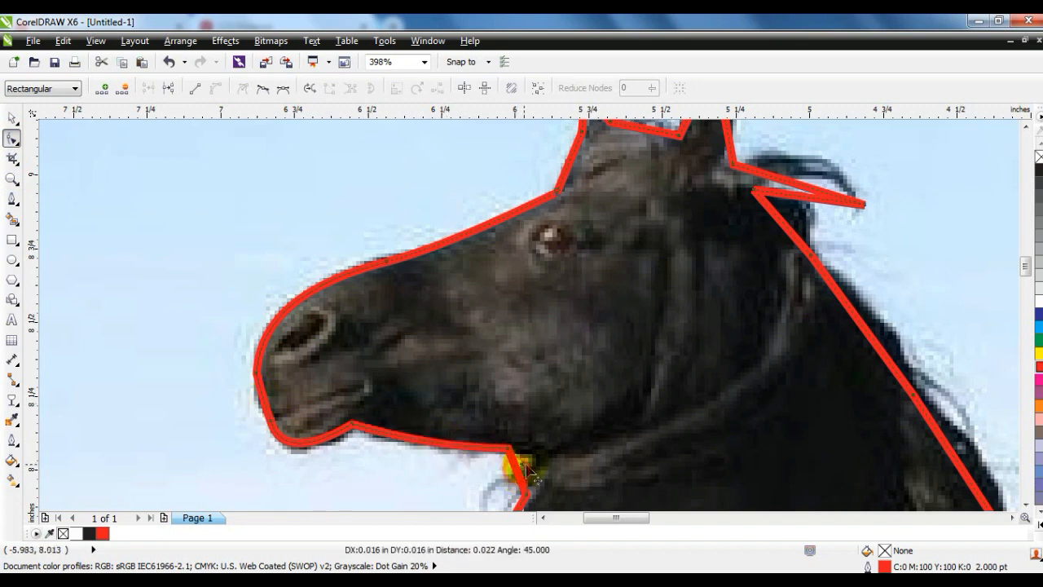
# Bend the outline segments around the ears, the loose hair tuft and the nape to match the photo
pyautogui.click(1024, 128)
pyautogui.moveTo(641, 243); pyautogui.dragTo(642, 233)
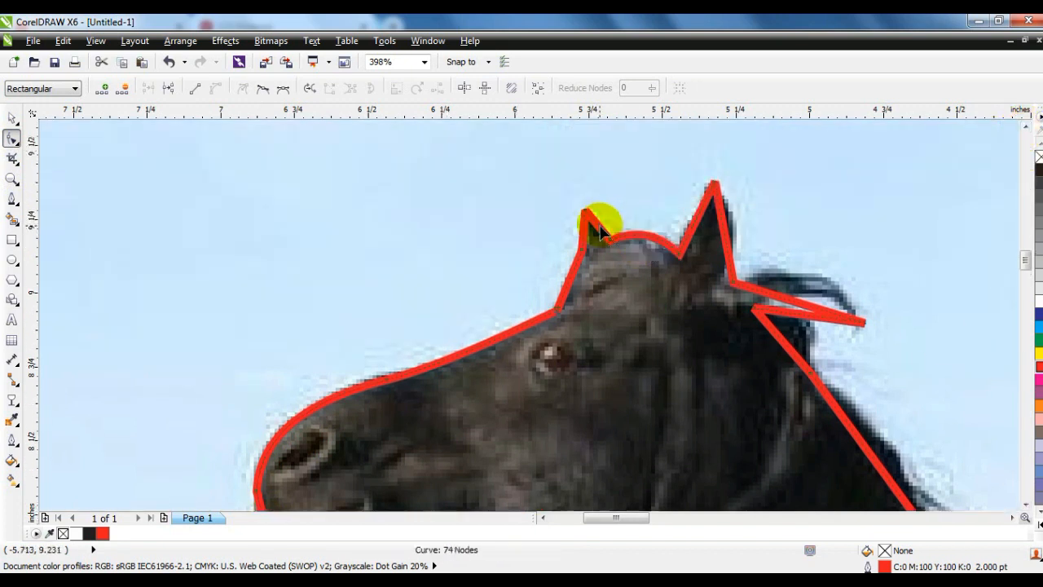
pyautogui.moveTo(727, 232); pyautogui.dragTo(698, 238)
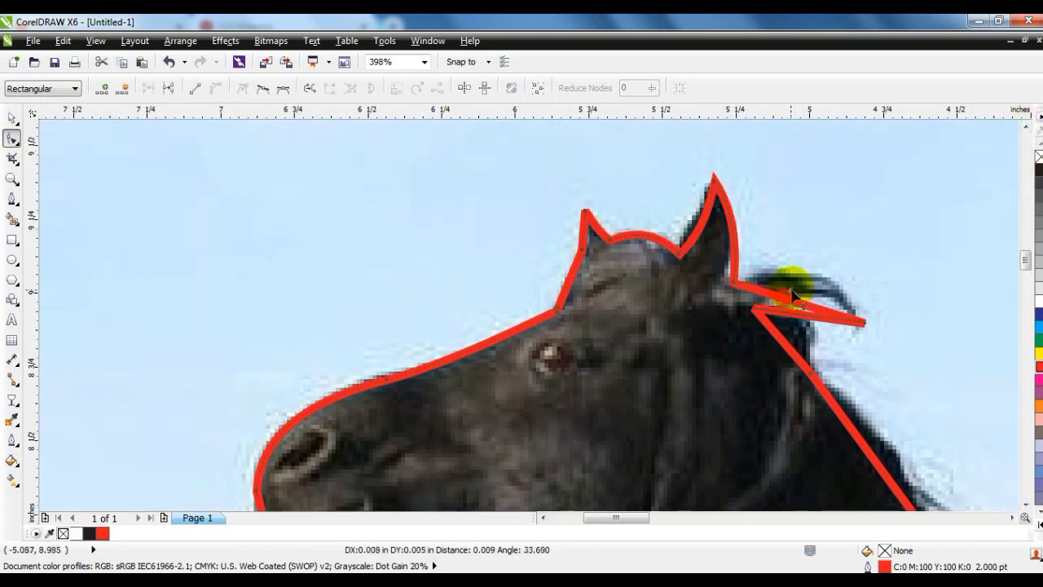
pyautogui.moveTo(795, 295); pyautogui.dragTo(799, 323)
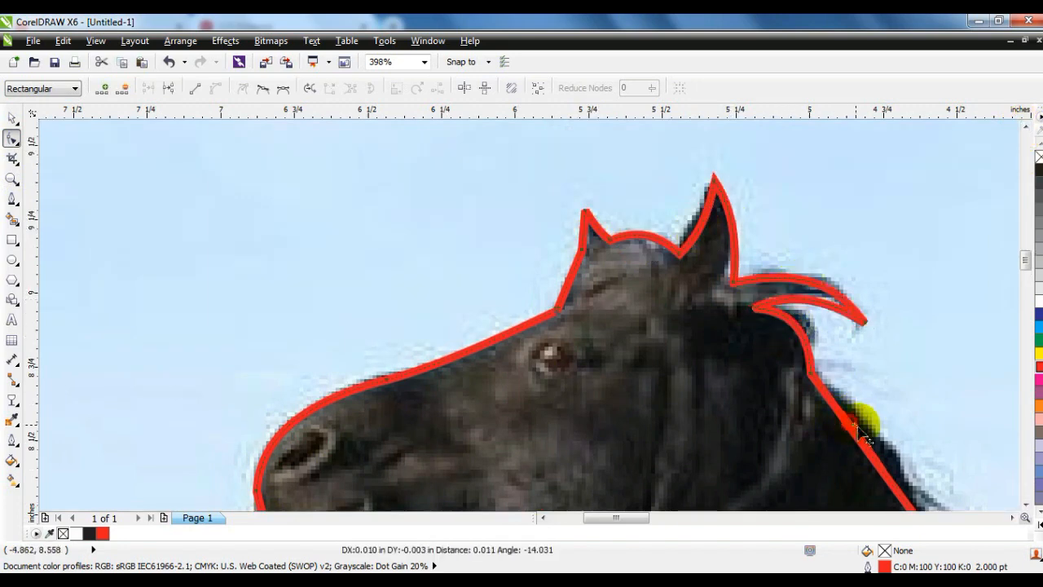
pyautogui.moveTo(855, 423); pyautogui.dragTo(861, 421)
# Bend the outline segments along the mane, its tips and the start of the back to match the photo
pyautogui.hotkey('shift', 'F2')
pyautogui.click(13, 179)
pyautogui.moveTo(260, 188); pyautogui.dragTo(706, 329)
pyautogui.click(13, 139)
pyautogui.moveTo(645, 167); pyautogui.dragTo(649, 166)
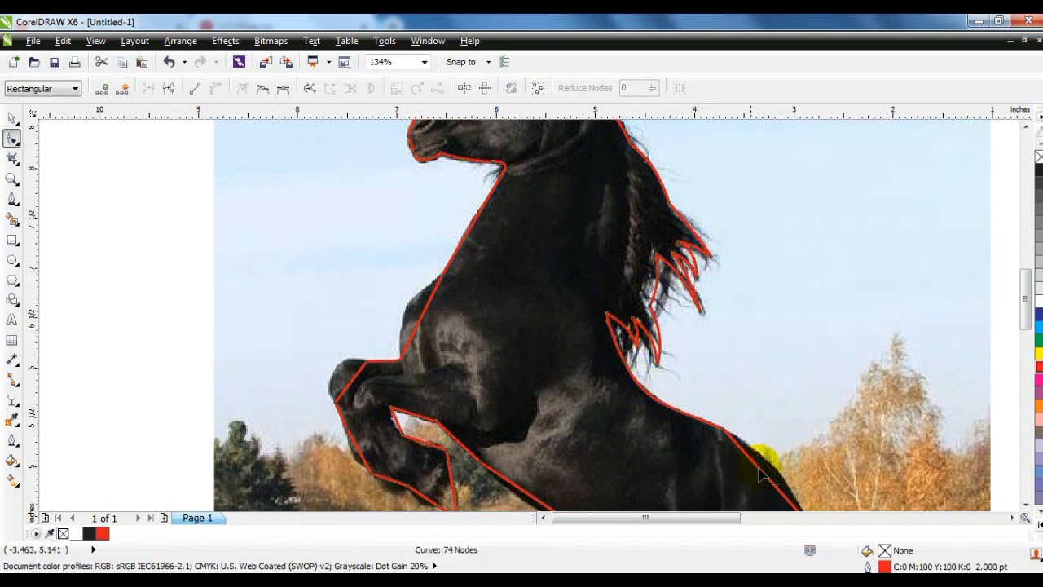
# Curve the remaining straight segments along the chest, rump, legs, belly and tail to match the photo
pyautogui.click(421, 330)
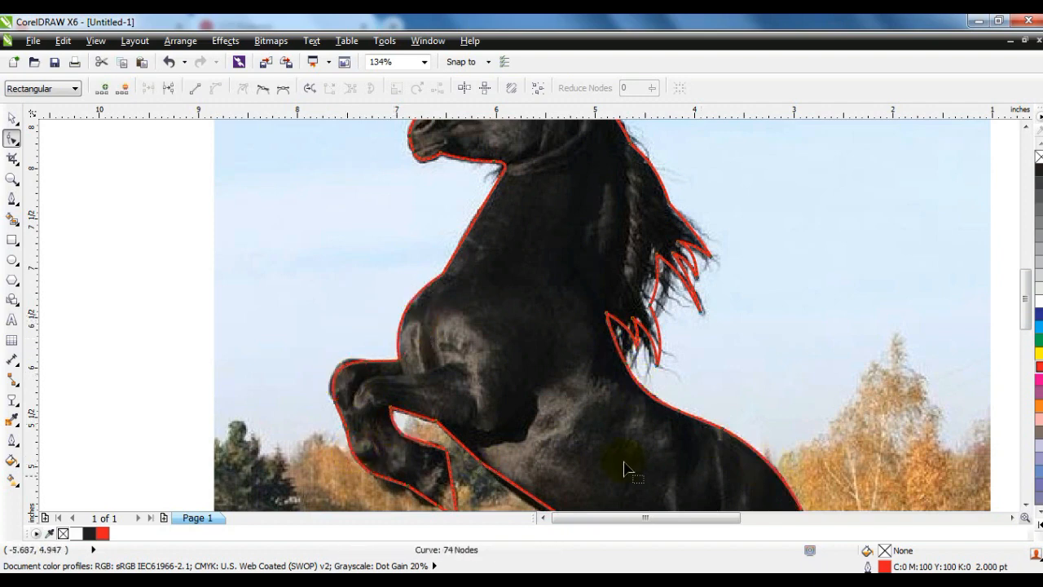
pyautogui.click(1024, 509)
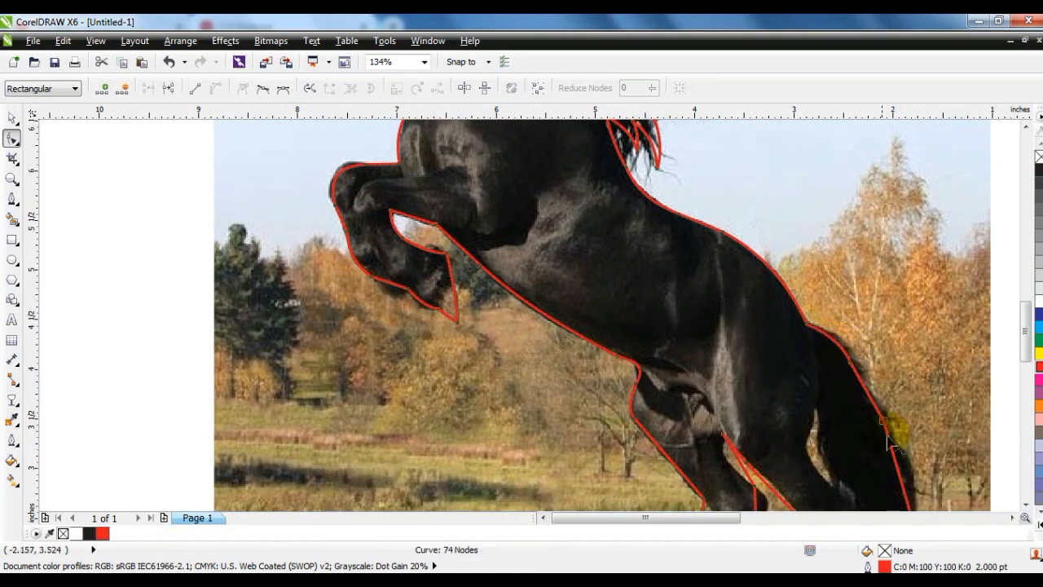
pyautogui.click(1024, 508)
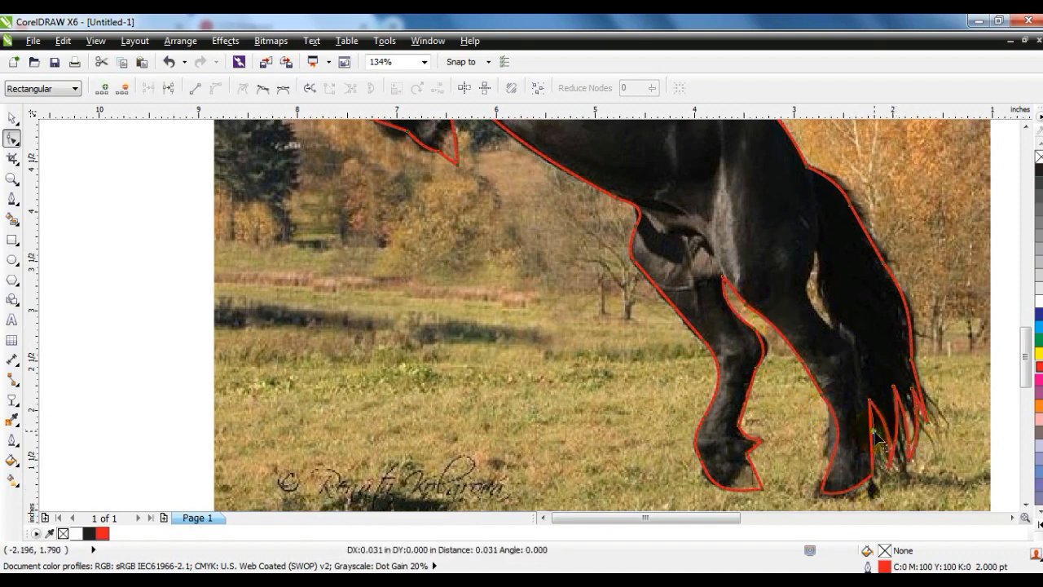
# Move the traced horse off the photo onto the empty area beside it and fill it black with no outline
pyautogui.click(1039, 204)
pyautogui.scroll(-2, 698, 245)
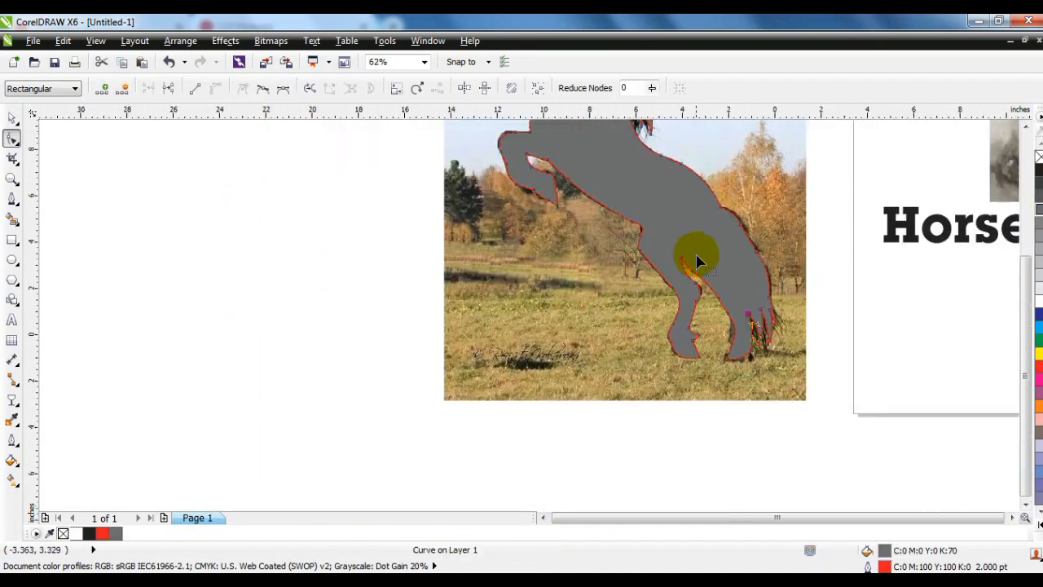
pyautogui.click(8, 119)
pyautogui.moveTo(630, 190); pyautogui.dragTo(373, 191)
pyautogui.click(1037, 169)
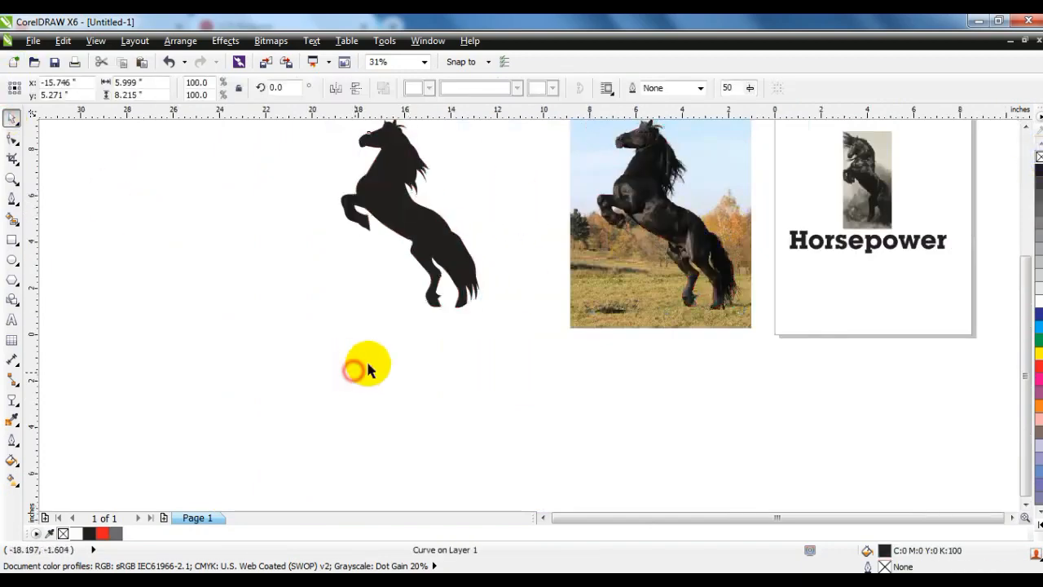
pyautogui.click(366, 359)
# Trace the gap between the photo horse's hind leg and tail as a closed shape and curve its sides to fit
pyautogui.click(11, 179)
pyautogui.moveTo(787, 307); pyautogui.dragTo(644, 232)
pyautogui.click(11, 199)
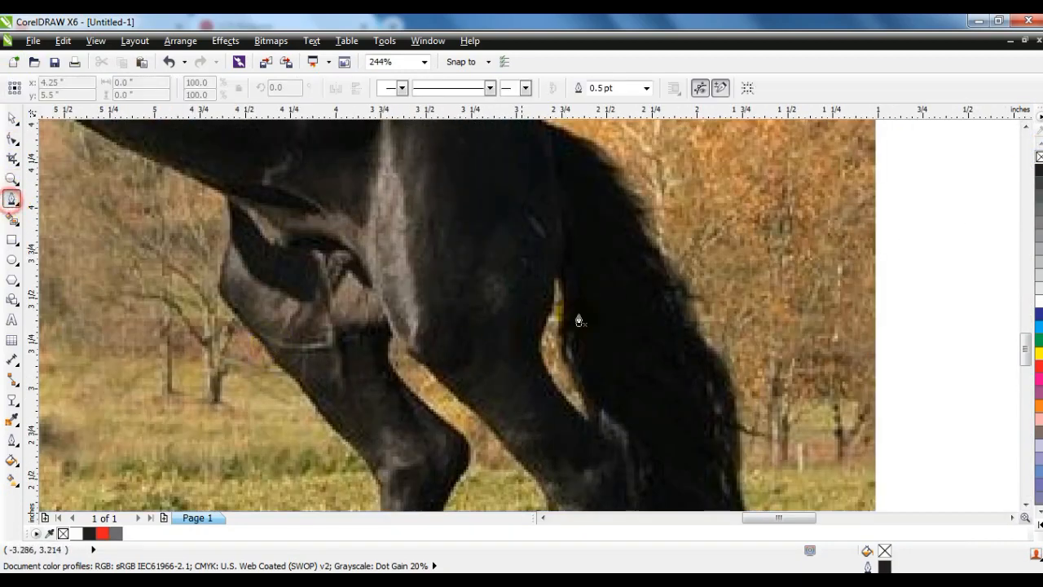
pyautogui.click(586, 427)
pyautogui.click(12, 139)
pyautogui.moveTo(447, 239); pyautogui.dragTo(720, 466)
pyautogui.click(213, 85)
pyautogui.moveTo(569, 377); pyautogui.dragTo(547, 379)
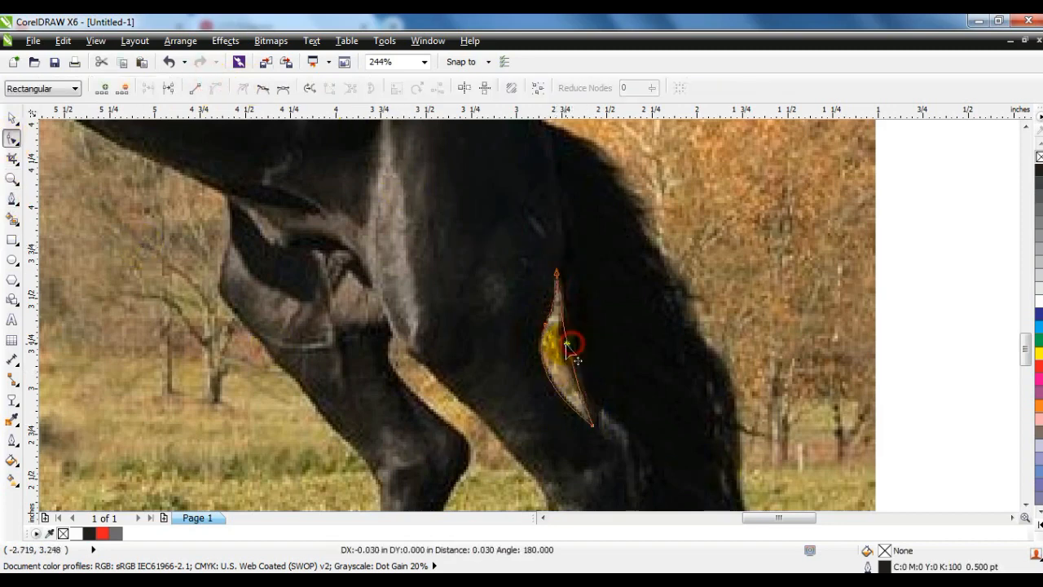
# Fill the gap shape cyan, place it on the silhouette between hind leg and tail, and cut it out
pyautogui.click(12, 119)
pyautogui.scroll(-4, 918, 310)
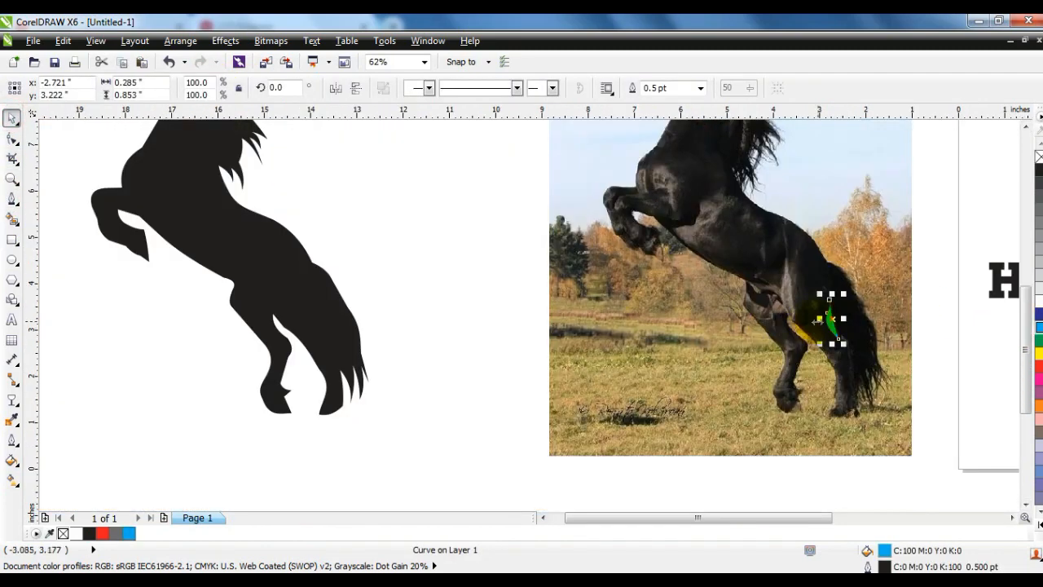
pyautogui.click(317, 318)
pyautogui.click(447, 221)
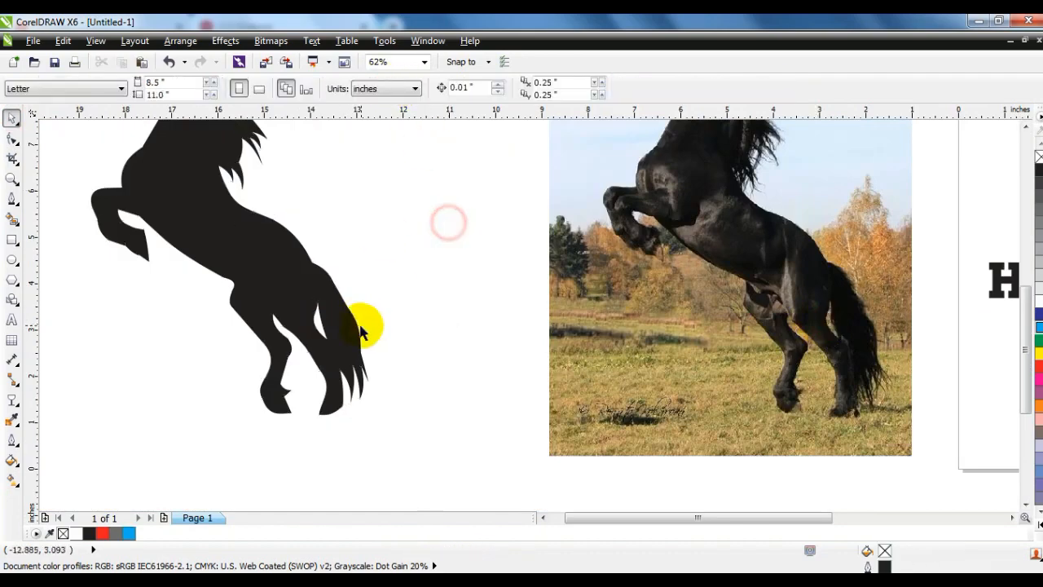
# Delete the large horse photo and move the silhouette closer to the page
pyautogui.click(366, 326)
pyautogui.scroll(-2, 419, 319)
pyautogui.click(570, 354)
pyautogui.press('Delete')
pyautogui.moveTo(343, 299); pyautogui.dragTo(563, 288)
pyautogui.scroll(2, 553, 207)
pyautogui.click(673, 221)
# Draw an upright rectangle about 3.8 by 7.4 inches beside the silhouette, filled orange with no outline
pyautogui.click(12, 240)
pyautogui.moveTo(185, 158); pyautogui.dragTo(356, 495)
pyautogui.click(12, 118)
pyautogui.click(102, 533)
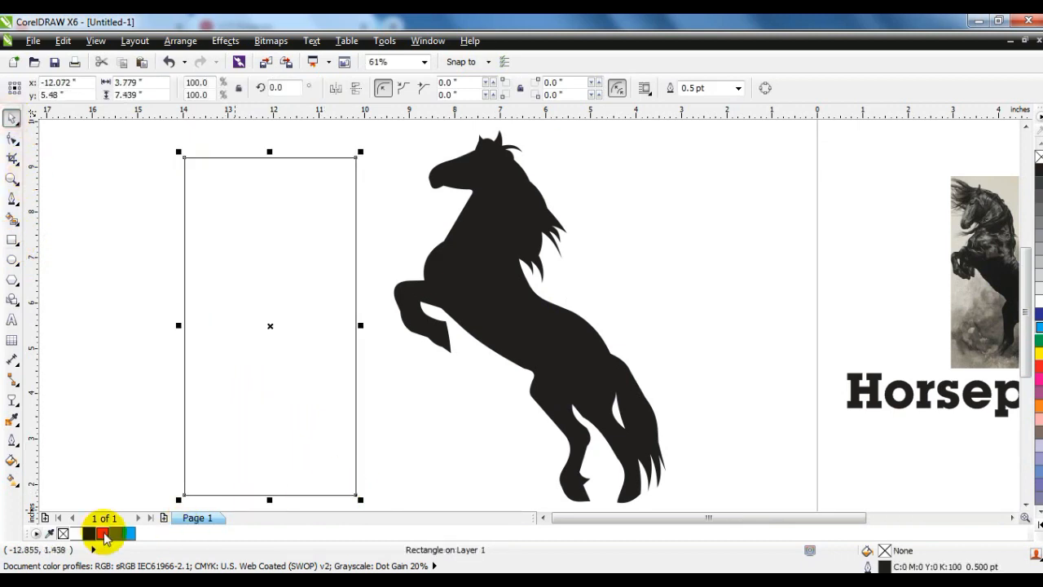
pyautogui.click(1038, 406)
pyautogui.rightClick(1037, 157)
# Centre the horse and the orange rectangle horizontally on each other, with the rectangle behind the horse
pyautogui.click(489, 286)
pyautogui.keyDown('shift'); pyautogui.click(256, 299); pyautogui.keyUp('shift')
pyautogui.press('c')
pyautogui.hotkey('shift', 'F2')
pyautogui.click(530, 321)
pyautogui.hotkey('shift', 'pagedown')
pyautogui.press('Escape')
pyautogui.click(514, 276)
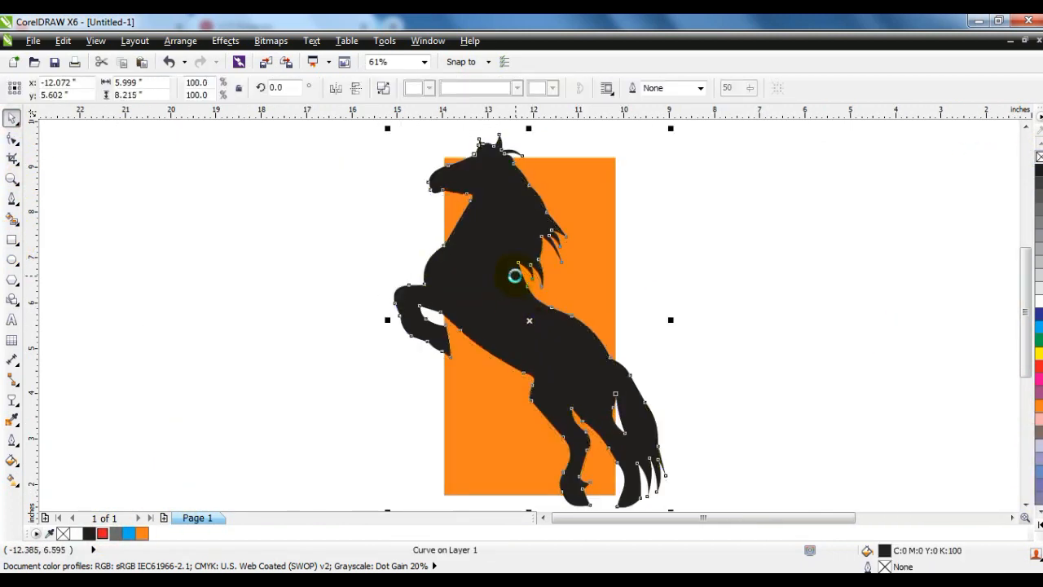
pyautogui.scroll(-1, 514, 275)
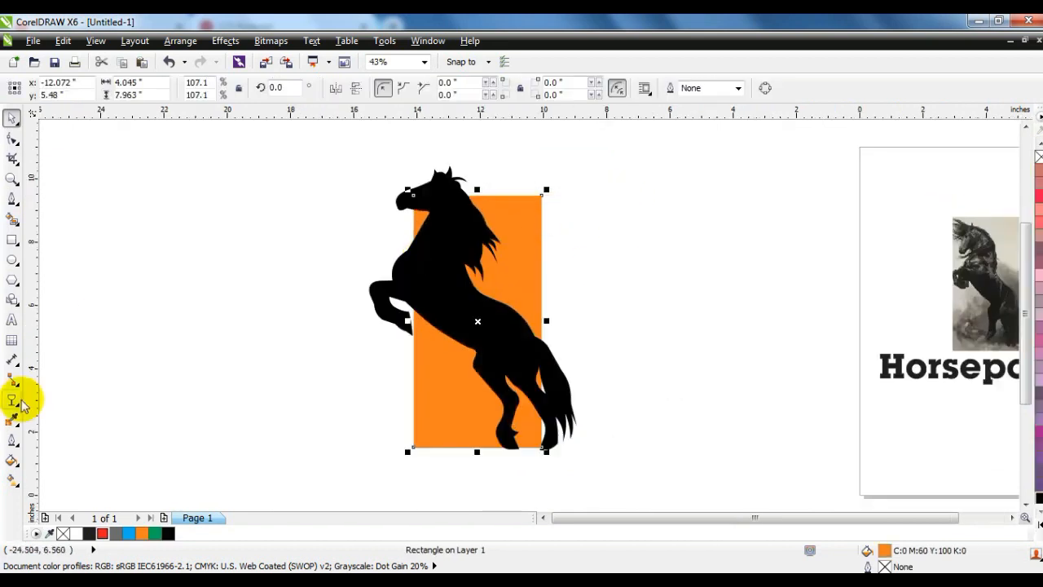
# Add a one-step inside contour with a 0.268-inch offset to the orange rectangle
pyautogui.click(14, 400)
pyautogui.click(21, 408)
pyautogui.click(49, 415)
pyautogui.moveTo(477, 196); pyautogui.dragTo(489, 204)
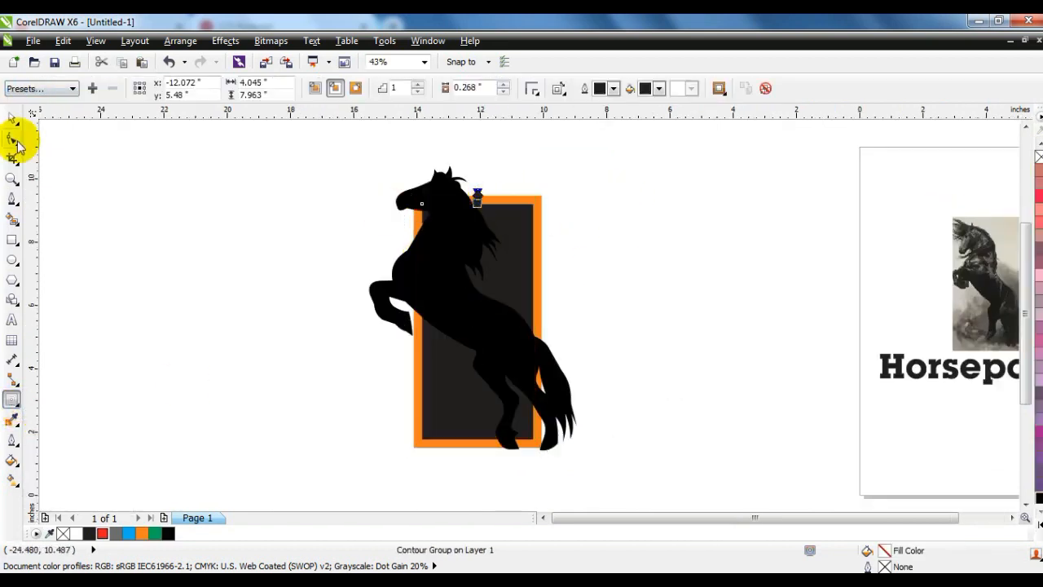
# Break the contour group apart and cut the inner rectangle out of the orange one to leave a frame
pyautogui.click(13, 118)
pyautogui.click(180, 40)
pyautogui.click(204, 215)
pyautogui.click(526, 196)
pyautogui.keyDown('shift'); pyautogui.click(542, 196); pyautogui.keyUp('shift')
pyautogui.click(385, 88)
# Enlarge the horse silhouette to 110.1% over the frame and place a duplicate beside it
pyautogui.moveTo(491, 336); pyautogui.dragTo(489, 334)
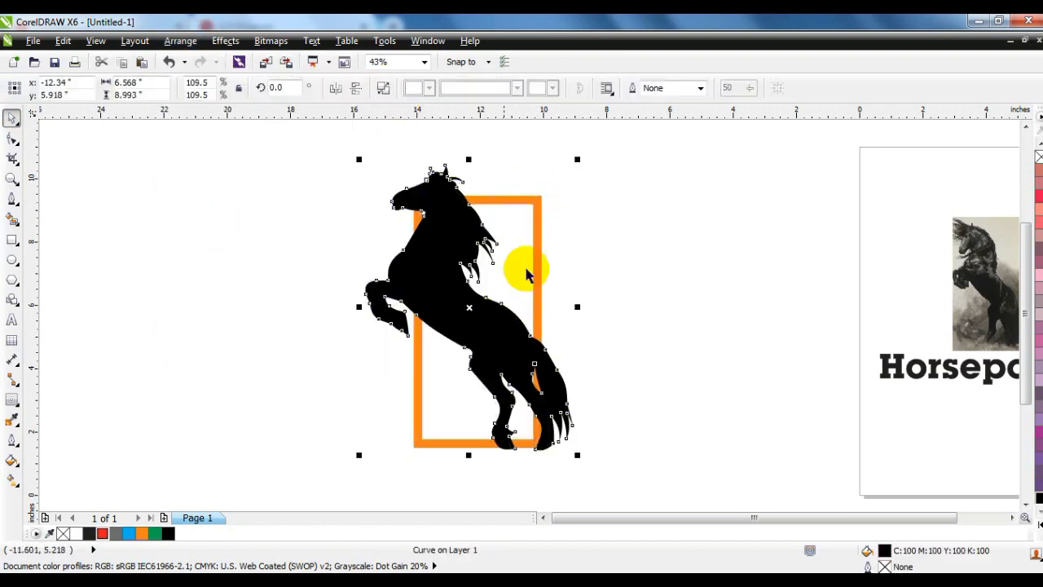
pyautogui.moveTo(576, 158); pyautogui.dragTo(578, 157)
pyautogui.moveTo(463, 301); pyautogui.dragTo(257, 302)
pyautogui.rightClick(257, 302)
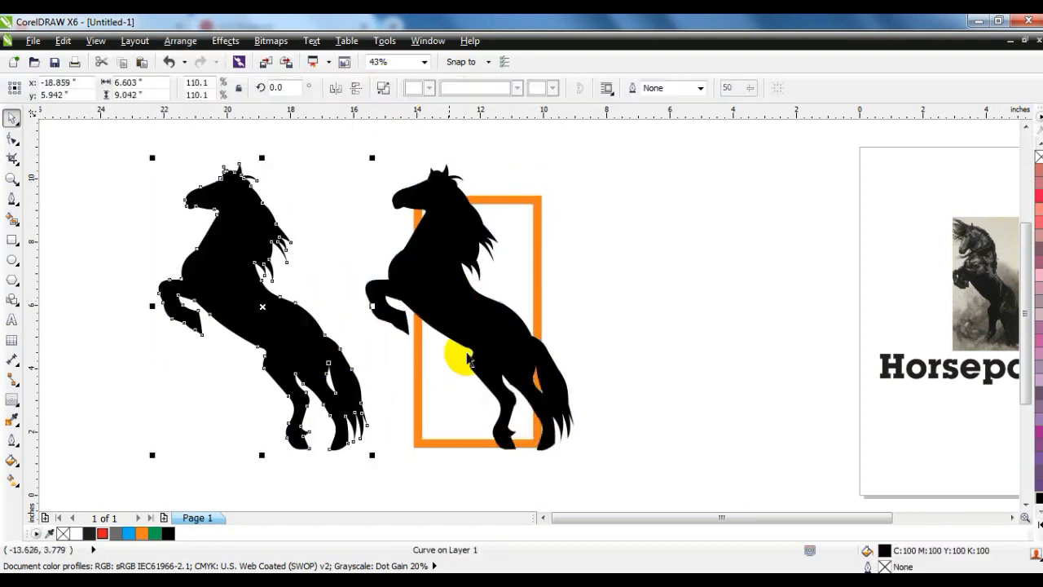
# Try trimming the horse over the frame with a rectangle about 5.2 by 7.7 inches covering its front half, deleting the rectangle after the trim
pyautogui.click(463, 337)
pyautogui.click(12, 238)
pyautogui.moveTo(334, 159); pyautogui.dragTo(498, 405)
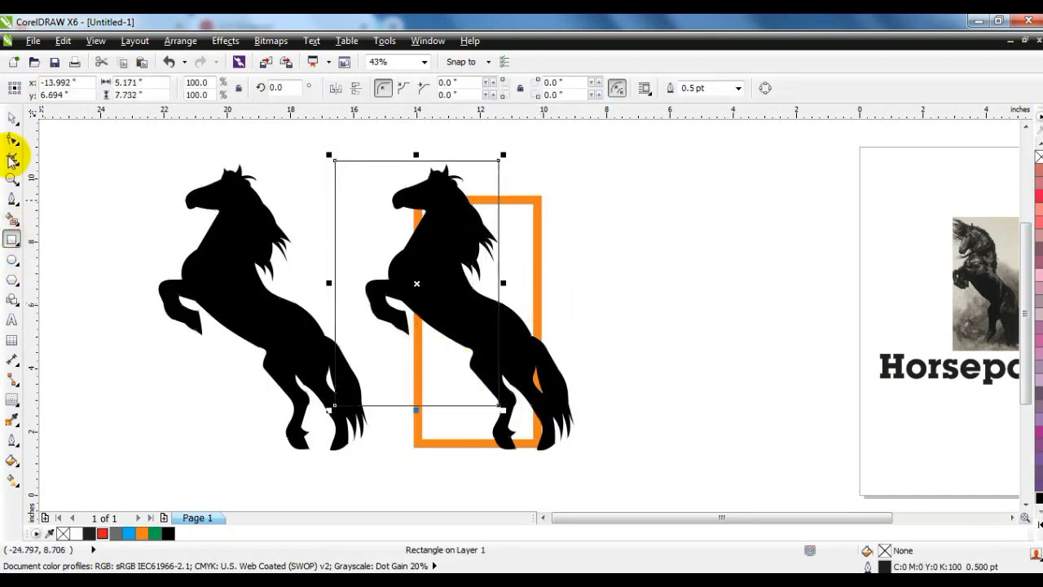
pyautogui.keyDown('shift'); pyautogui.click(548, 351); pyautogui.keyUp('shift')
pyautogui.click(497, 89)
pyautogui.click(603, 256)
pyautogui.click(465, 406)
pyautogui.press('Delete')
# Trim the orange frame with the remaining part of the horse, and delete that part
pyautogui.click(531, 345)
pyautogui.keyDown('shift'); pyautogui.click(537, 299); pyautogui.keyUp('shift')
pyautogui.click(497, 87)
pyautogui.click(563, 358)
pyautogui.press('Delete')
# Move the duplicate horse onto the cut frame, put it behind the frame and try enlarging it slightly
pyautogui.moveTo(362, 428); pyautogui.dragTo(608, 436)
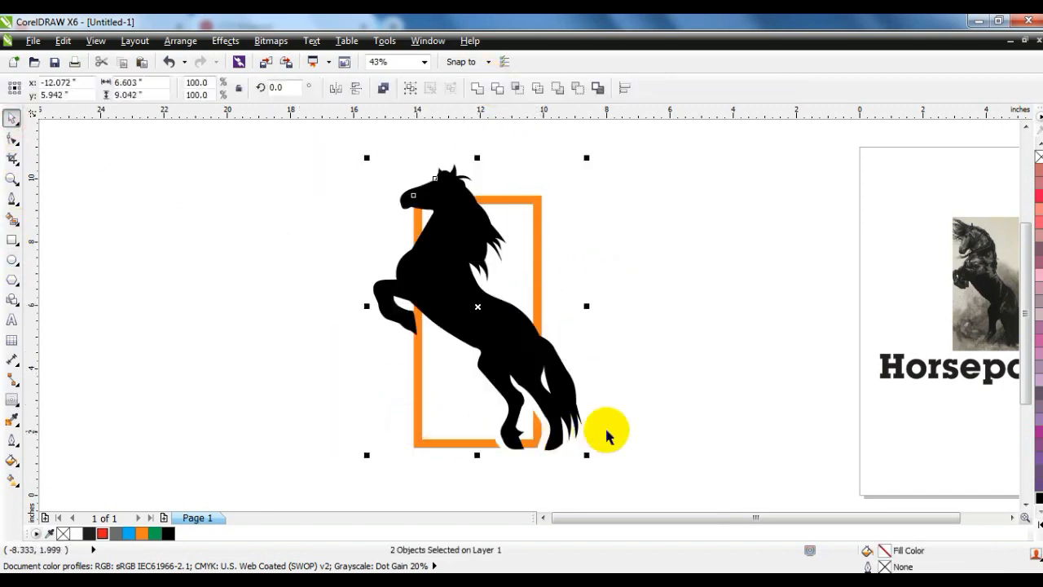
pyautogui.press('Escape')
pyautogui.moveTo(524, 371); pyautogui.dragTo(514, 364)
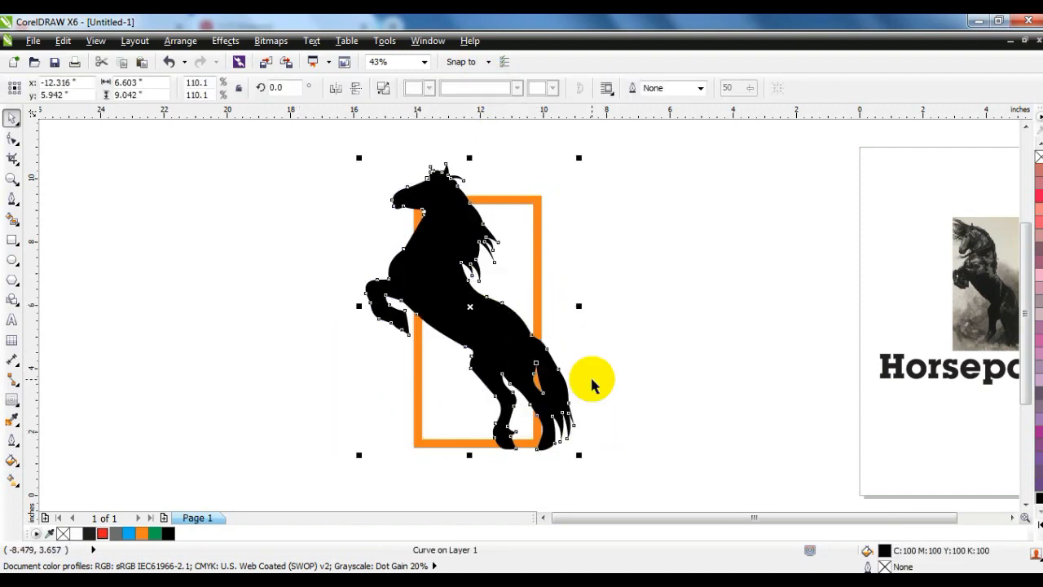
pyautogui.press('Escape')
pyautogui.click(408, 186)
pyautogui.moveTo(359, 157); pyautogui.dragTo(347, 143)
pyautogui.click(272, 307)
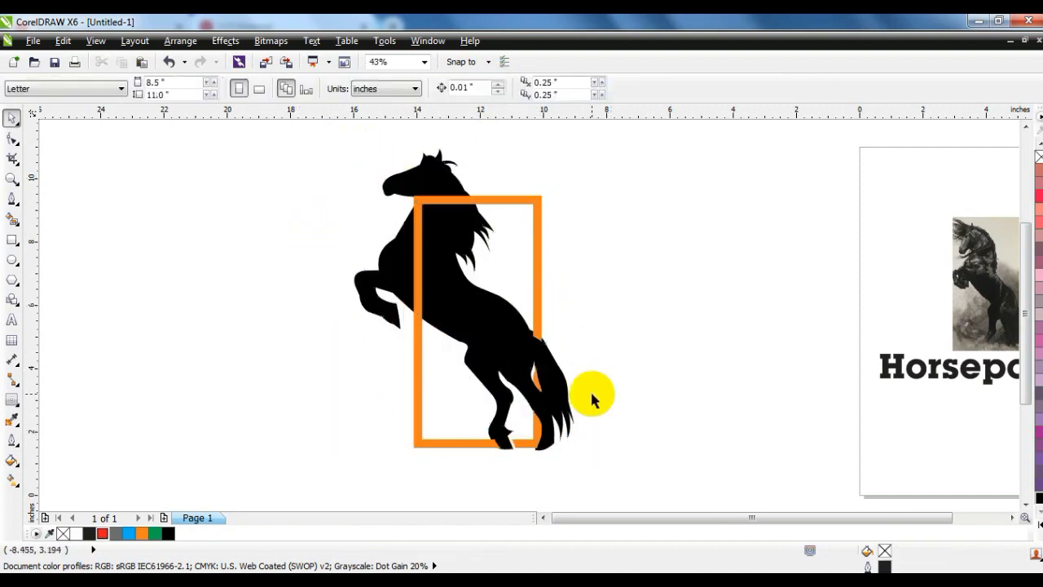
# Undo the horse trim, the frame cut and the moving and resizing of the duplicate horse
pyautogui.hotkey('ctrl', 'z')
pyautogui.hotkey('ctrl', 'z')
pyautogui.hotkey('ctrl', 'z')
pyautogui.hotkey('ctrl', 'z')
pyautogui.hotkey('ctrl', 'z')
pyautogui.hotkey('ctrl', 'z')
pyautogui.hotkey('ctrl', 'z')
pyautogui.hotkey('ctrl', 'z')
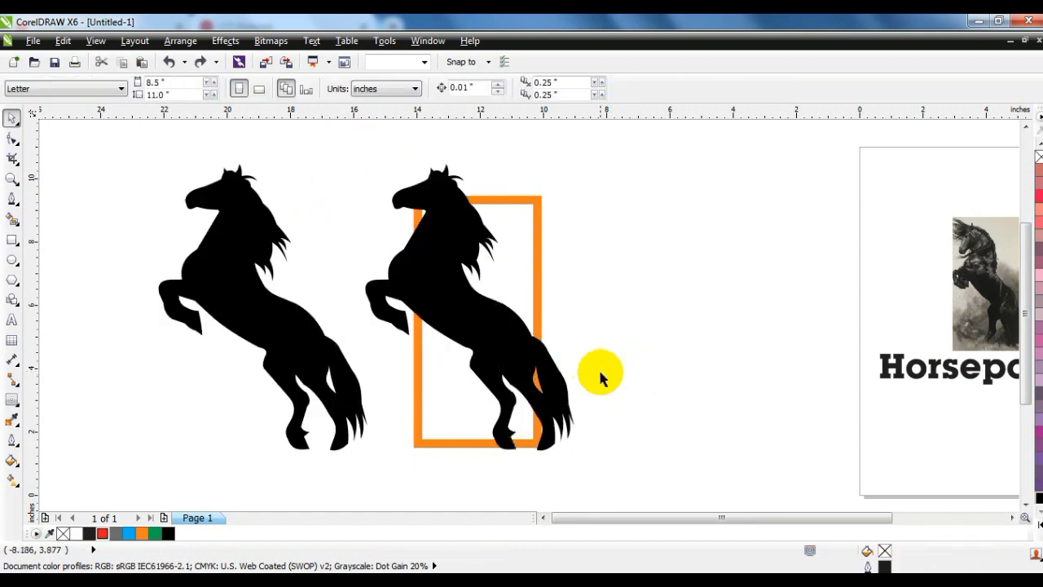
# Enlarge the horse over the orange frame to 125%
pyautogui.click(603, 372)
pyautogui.click(577, 362)
pyautogui.moveTo(356, 158); pyautogui.dragTo(353, 120)
# Centre the enlarged horse horizontally on the orange frame
pyautogui.click(552, 369)
pyautogui.keyDown('shift'); pyautogui.click(540, 304); pyautogui.keyUp('shift')
pyautogui.press('c')
pyautogui.click(619, 325)
pyautogui.click(484, 302)
pyautogui.click(630, 335)
pyautogui.click(524, 340)
pyautogui.keyDown('shift'); pyautogui.click(419, 433); pyautogui.keyUp('shift')
pyautogui.press('c')
pyautogui.click(603, 372)
# Place a duplicate of the enlarged horse beside the frame and draw a closed freehand curve around the original horse's front half
pyautogui.moveTo(514, 342); pyautogui.dragTo(260, 330)
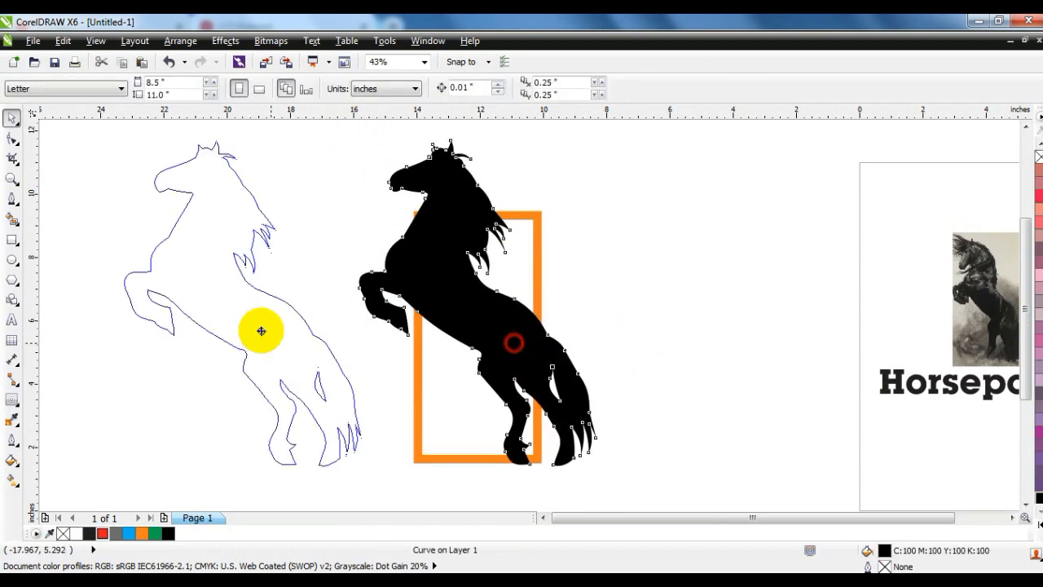
pyautogui.click(491, 329)
pyautogui.click(13, 198)
pyautogui.moveTo(405, 365)
pyautogui.mouseDown()
pyautogui.moveTo(524, 144)
pyautogui.moveTo(332, 282)
pyautogui.moveTo(405, 365)
pyautogui.mouseUp()
# Trim the horse's front half away with the freehand curve, and delete the curve
pyautogui.click(12, 118)
pyautogui.keyDown('shift'); pyautogui.click(505, 351); pyautogui.keyUp('shift')
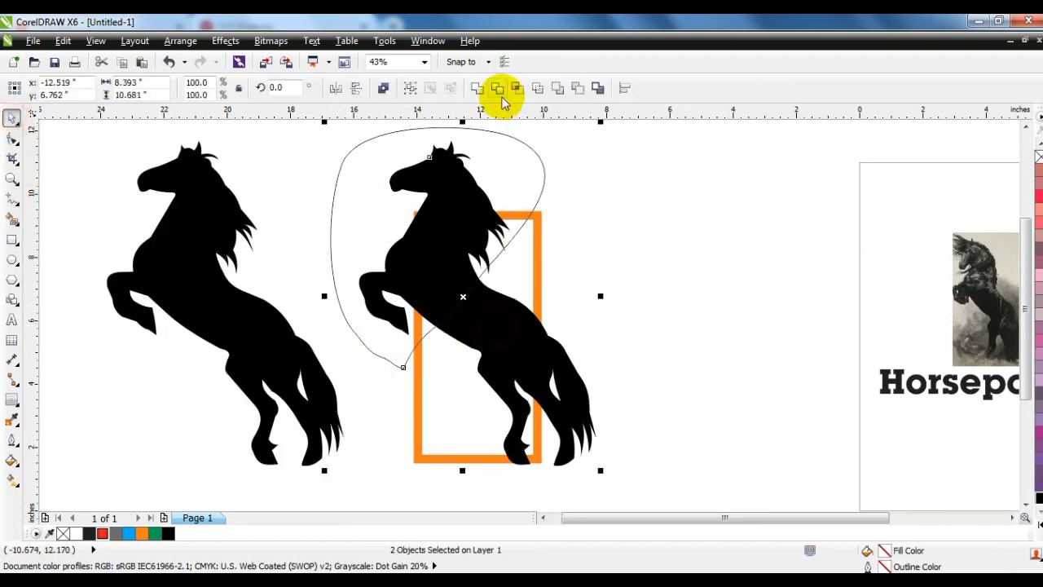
pyautogui.click(496, 88)
pyautogui.click(607, 216)
pyautogui.click(526, 219)
pyautogui.press('Delete')
# Trim the orange frame with the remaining hindquarters of the horse, and delete the hindquarters
pyautogui.click(501, 301)
pyautogui.keyDown('shift'); pyautogui.click(538, 233); pyautogui.keyUp('shift')
pyautogui.click(499, 88)
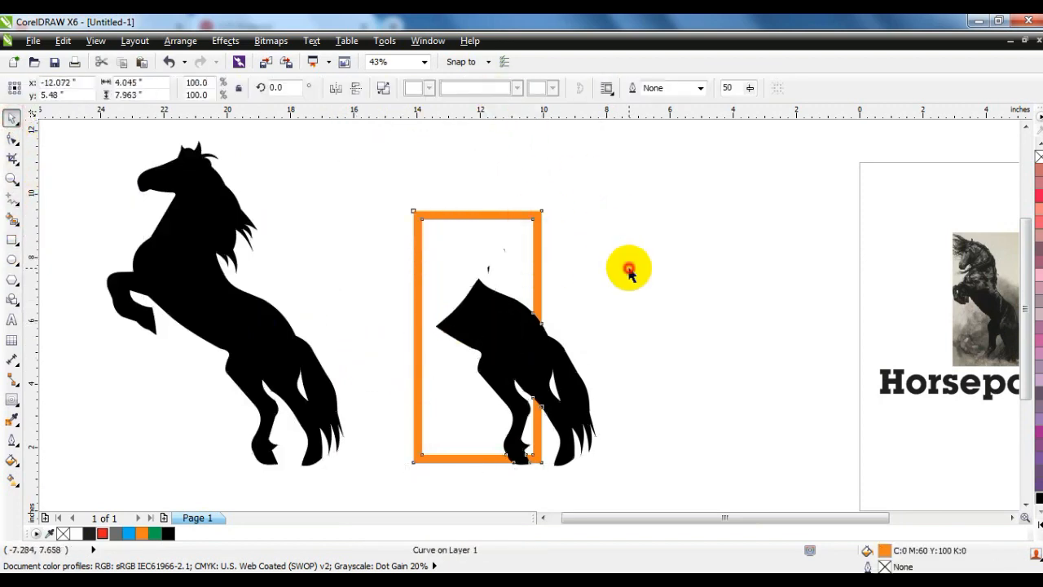
pyautogui.press('Delete')
# Move the duplicate horse onto the cut frame, behind it, and group the two
pyautogui.moveTo(291, 353); pyautogui.dragTo(543, 354)
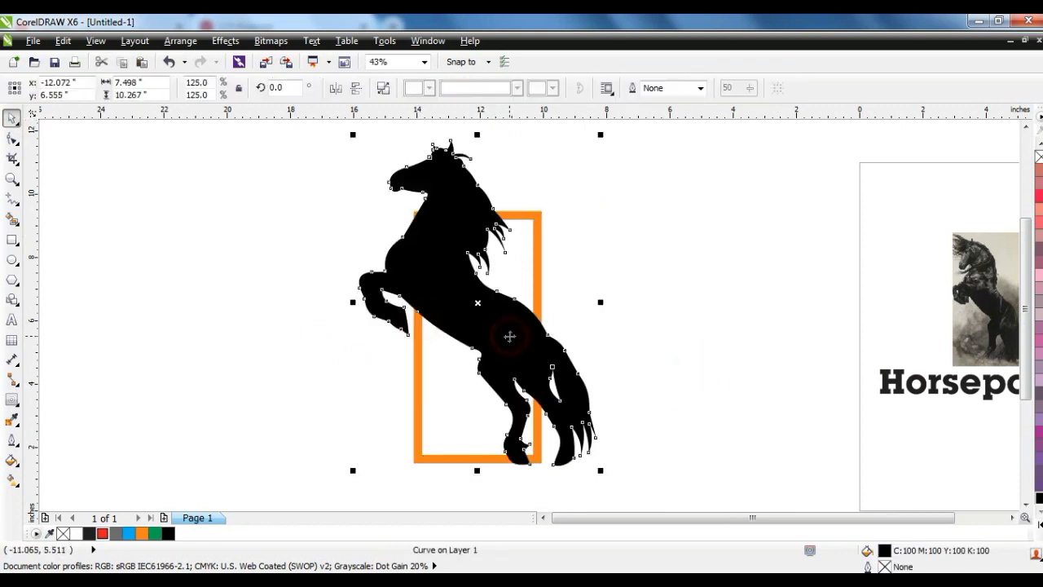
pyautogui.click(608, 350)
pyautogui.scroll(-3, 489, 347)
pyautogui.click(483, 356)
pyautogui.click(586, 310)
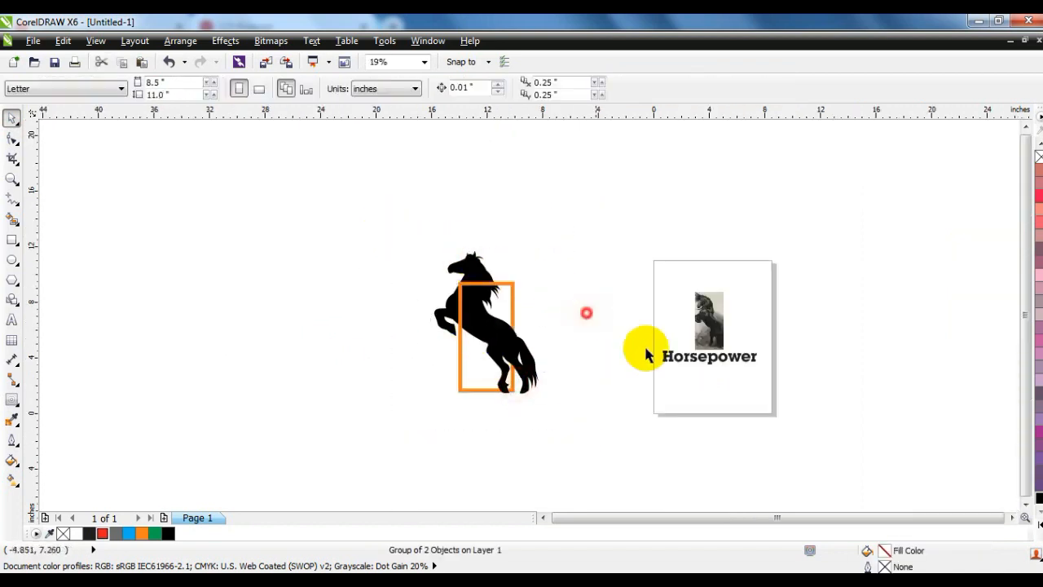
# Move the Horsepower text from the page to directly below the horse and frame
pyautogui.moveTo(676, 360); pyautogui.dragTo(473, 400)
pyautogui.click(538, 417)
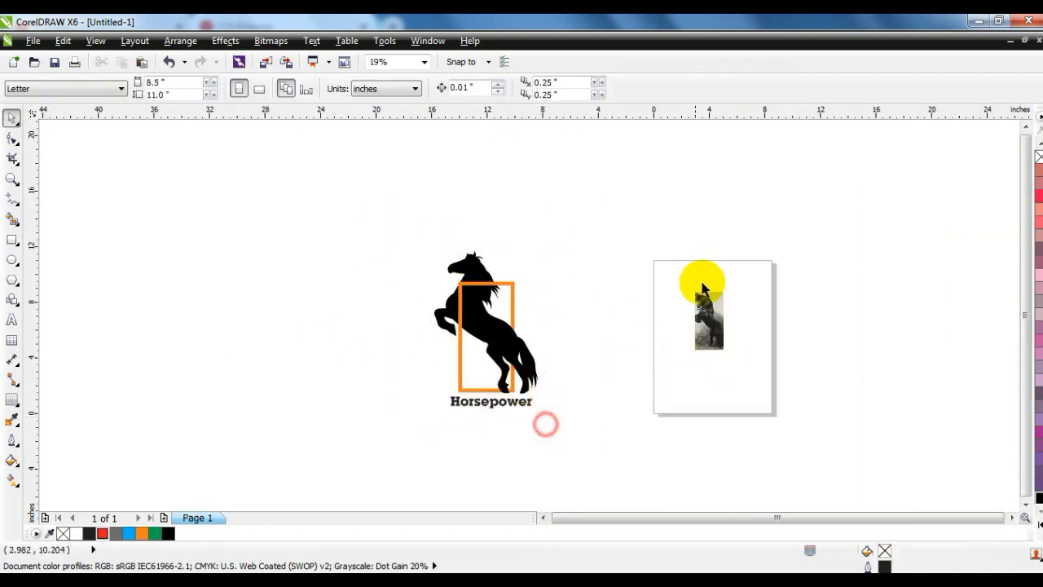
pyautogui.moveTo(589, 268); pyautogui.dragTo(321, 419)
pyautogui.hotkey('shift', 'F2')
# Scale down the horse-and-frame group and rest it on top of the Horsepower text
pyautogui.click(598, 207)
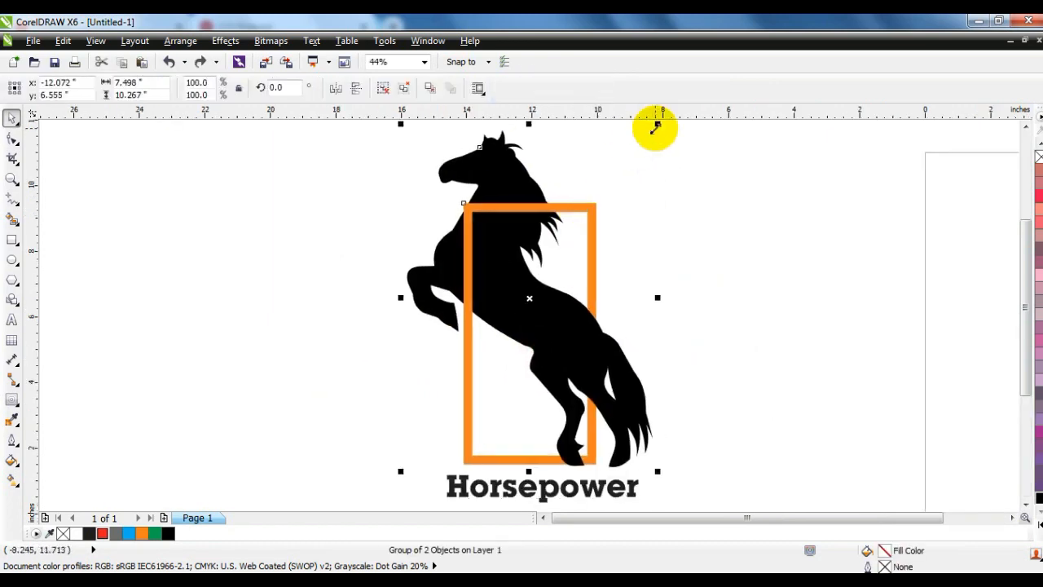
pyautogui.moveTo(654, 128); pyautogui.dragTo(610, 190)
pyautogui.moveTo(554, 408); pyautogui.dragTo(573, 444)
# Fill the Horsepower text with C100 M100 Y100 K100 black and enlarge it to about 75.7 pt
pyautogui.press('Tab')
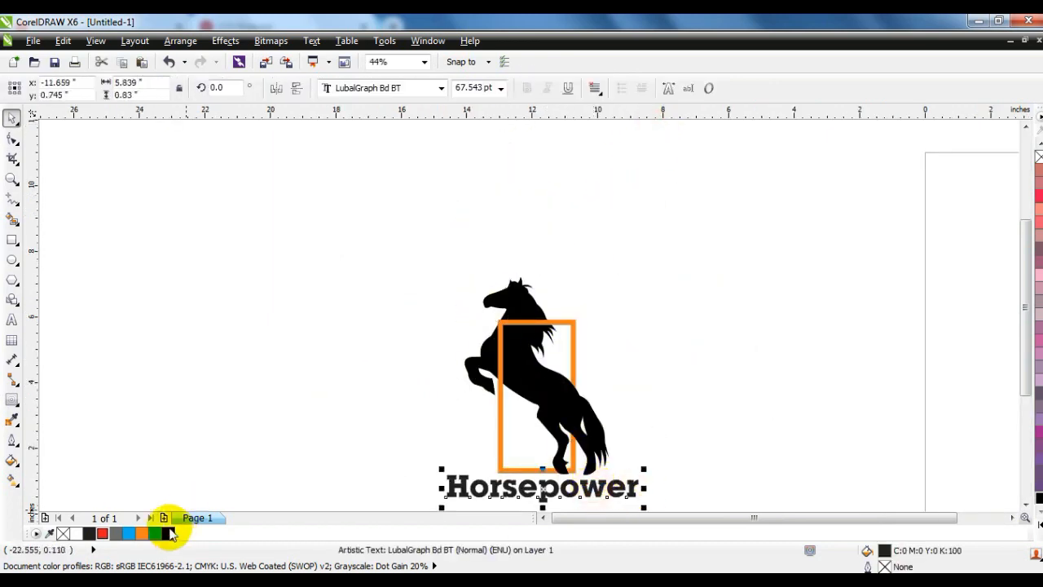
pyautogui.moveTo(642, 467); pyautogui.dragTo(656, 467)
# Fine-tune the position of the Horsepower text beneath the horse and frame
pyautogui.click(574, 371)
pyautogui.keyDown('shift'); pyautogui.click(554, 493); pyautogui.keyUp('shift')
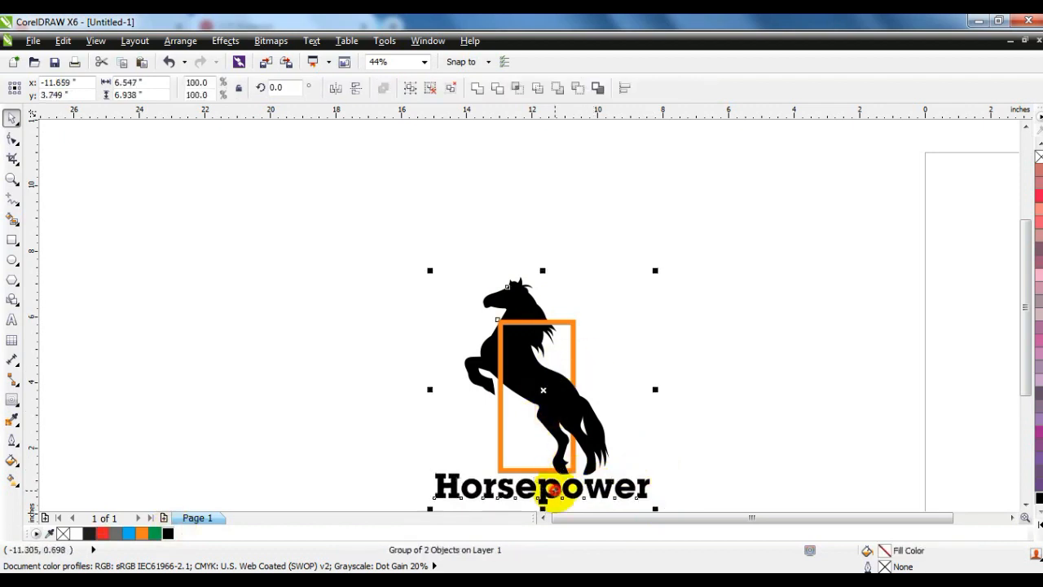
pyautogui.hotkey('shift', 'F2')
pyautogui.click(603, 281)
pyautogui.moveTo(581, 463); pyautogui.dragTo(581, 434)
pyautogui.click(619, 475)
pyautogui.hotkey('shift', 'F2')
pyautogui.click(854, 237)
pyautogui.press('F4')
pyautogui.click(578, 420)
pyautogui.click(813, 411)
pyautogui.click(628, 472)
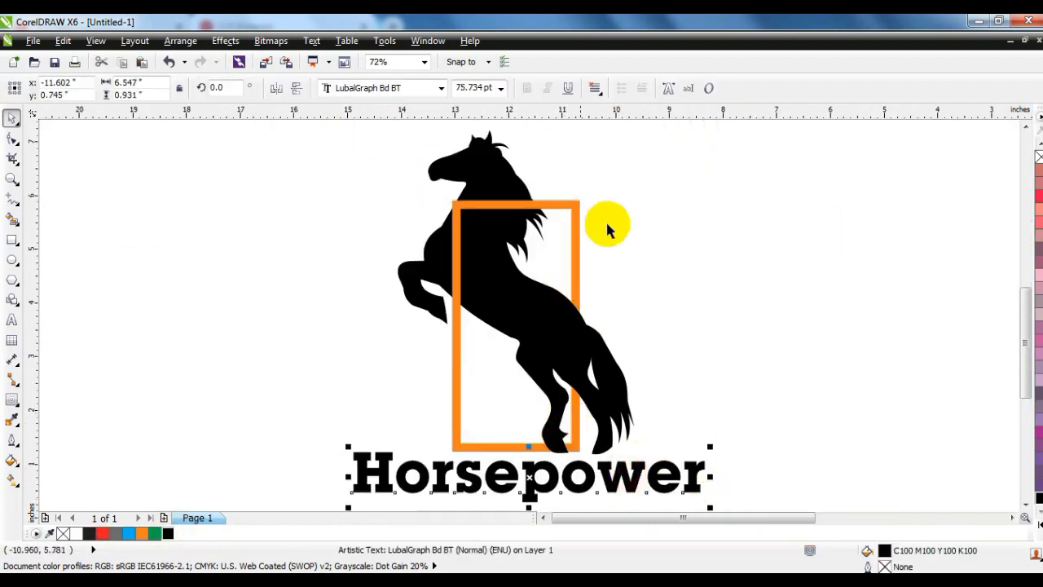
# Place a duplicate of the complete Horsepower logo to the left of the original
pyautogui.click(722, 295)
pyautogui.press('F3')
pyautogui.moveTo(629, 406); pyautogui.dragTo(412, 173)
pyautogui.moveTo(496, 266); pyautogui.dragTo(239, 266)
pyautogui.rightClick(239, 265)
pyautogui.click(378, 302)
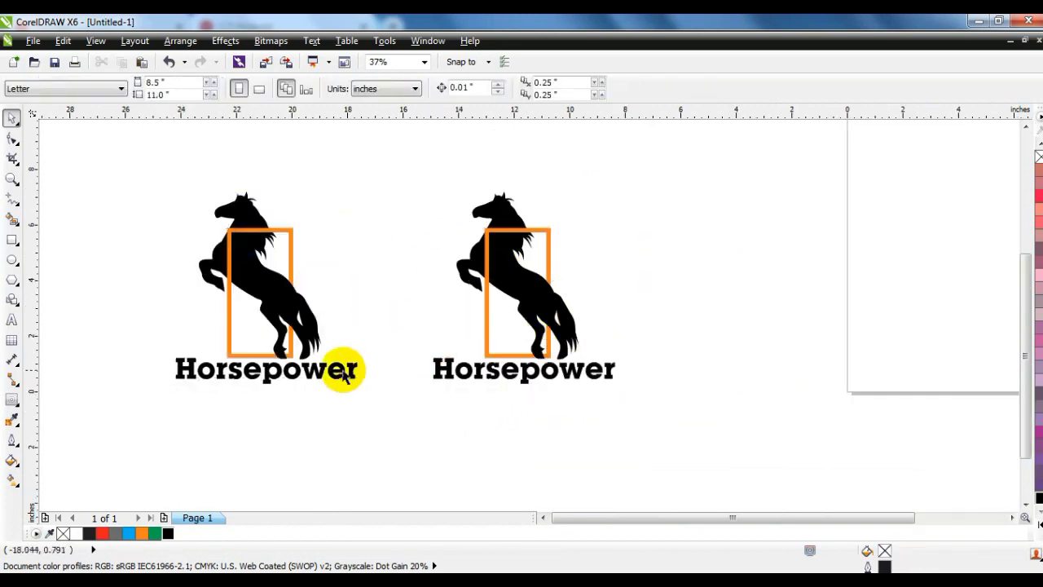
pyautogui.moveTo(365, 387); pyautogui.dragTo(135, 135)
pyautogui.hotkey('shift', 'F2')
pyautogui.click(603, 383)
pyautogui.click(636, 465)
pyautogui.click(740, 416)
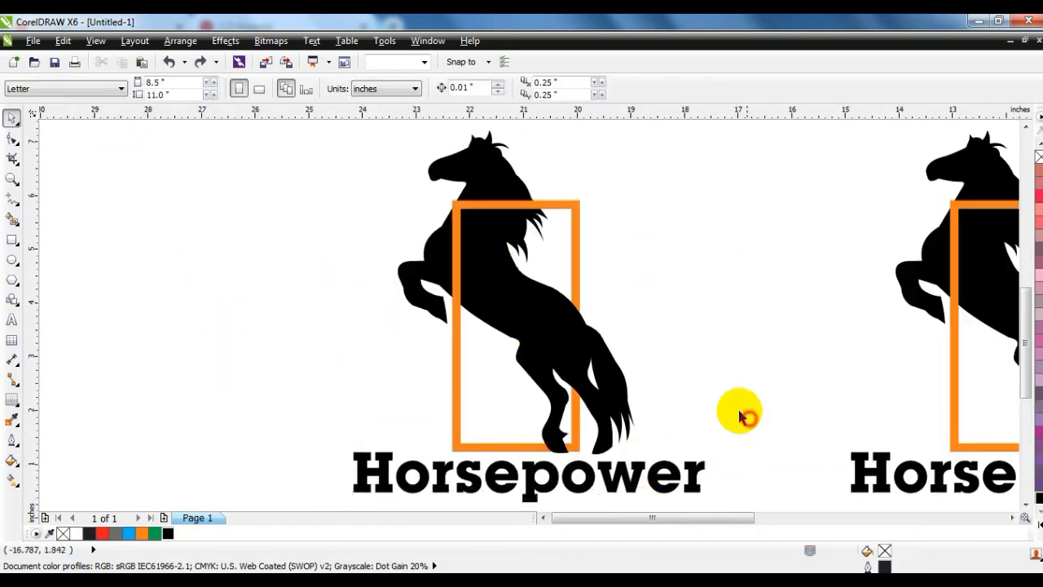
pyautogui.click(471, 341)
pyautogui.press('Delete')
pyautogui.hotkey('ctrl', 'z')
# Ungroup the horse and frame in the duplicate logo and delete the orange frame
pyautogui.click(382, 90)
pyautogui.click(391, 154)
pyautogui.click(512, 209)
pyautogui.press('Delete')
# Shrink the duplicate's horse and move the Horsepower text up across its body
pyautogui.click(505, 233)
pyautogui.moveTo(638, 126); pyautogui.dragTo(526, 284)
pyautogui.moveTo(553, 463); pyautogui.dragTo(488, 372)
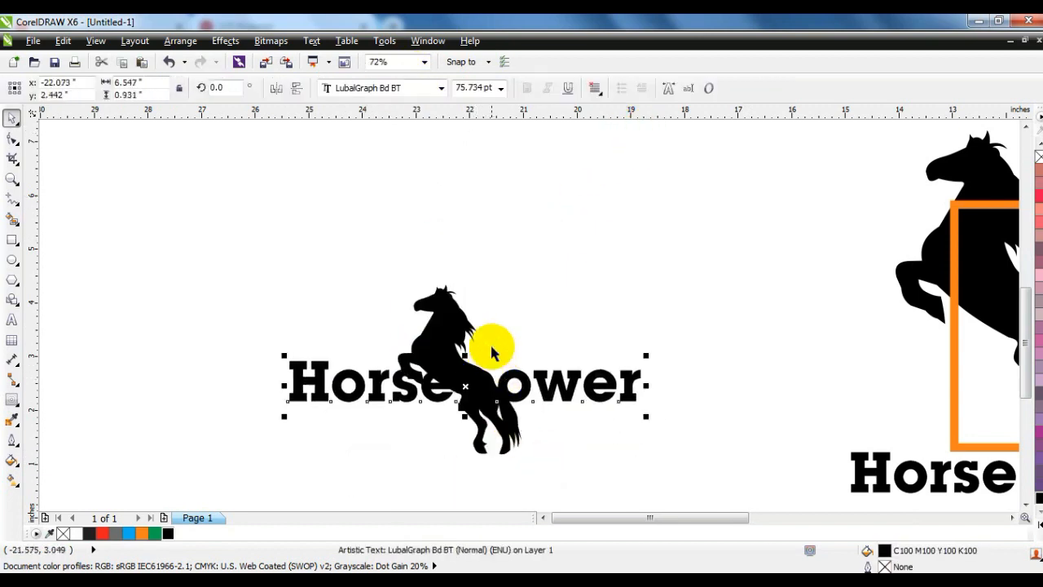
# Separate the text into letters, moving the Horse letters to the left and the power letters to the right
pyautogui.moveTo(198, 325); pyautogui.dragTo(449, 438)
pyautogui.moveTo(428, 396); pyautogui.dragTo(347, 396)
pyautogui.moveTo(701, 342); pyautogui.dragTo(456, 419)
pyautogui.moveTo(515, 397); pyautogui.dragTo(580, 397)
# Fill the power letters orange and arrange them as smaller lettering beneath the word Horse
pyautogui.moveTo(158, 356); pyautogui.dragTo(418, 426)
pyautogui.moveTo(714, 340); pyautogui.dragTo(325, 486)
pyautogui.click(142, 533)
pyautogui.moveTo(432, 458); pyautogui.dragTo(432, 457)
pyautogui.moveTo(324, 471); pyautogui.dragTo(370, 457)
pyautogui.click(612, 351)
pyautogui.click(417, 338)
pyautogui.click(141, 532)
pyautogui.hotkey('ctrl', 'z')
# Enlarge the horse silhouette and place it against the right end of the word Horse
pyautogui.moveTo(132, 282); pyautogui.dragTo(549, 472)
pyautogui.scroll(-1, 458, 379)
pyautogui.moveTo(492, 324); pyautogui.dragTo(548, 301)
pyautogui.moveTo(479, 378); pyautogui.dragTo(575, 357)
pyautogui.scroll(-1, 507, 311)
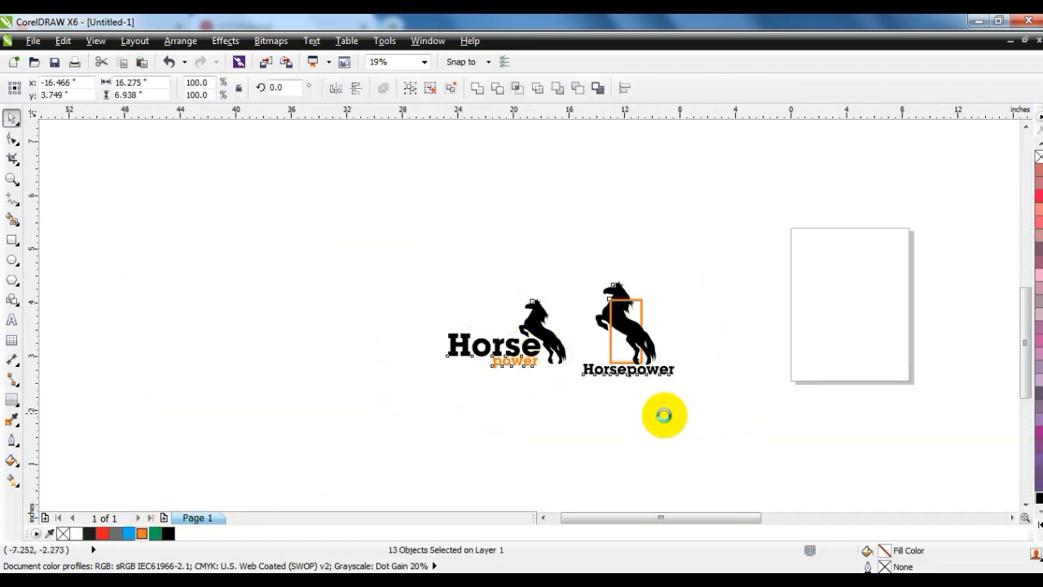
# Place a duplicate of the Horse power logo to the left of the existing designs
pyautogui.scroll(3, 559, 373)
pyautogui.scroll(-1, 426, 326)
pyautogui.scroll(-2, 487, 359)
pyautogui.moveTo(491, 335); pyautogui.dragTo(275, 338)
pyautogui.rightClick(275, 338)
pyautogui.scroll(2, 220, 361)
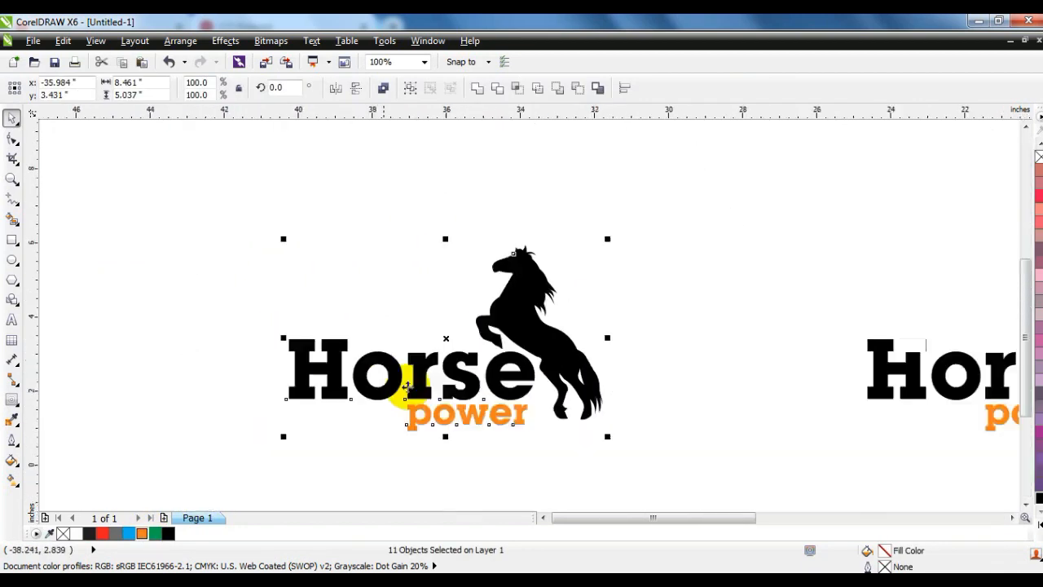
# In the new duplicate, move the letter r out below the word and shift the letters s and e to the right
pyautogui.click(480, 430)
pyautogui.moveTo(415, 387); pyautogui.dragTo(326, 470)
pyautogui.moveTo(416, 324); pyautogui.dragTo(544, 409)
pyautogui.moveTo(513, 372); pyautogui.dragTo(542, 372)
# Mirror the horse horizontally and place it in the gap left by the letter r
pyautogui.click(513, 311)
pyautogui.click(336, 88)
pyautogui.moveTo(546, 301); pyautogui.dragTo(477, 298)
pyautogui.click(675, 303)
# Reduce the word power to 52.9 pt and align it beneath the letters s and e
pyautogui.moveTo(563, 397); pyautogui.dragTo(394, 450)
pyautogui.moveTo(479, 426); pyautogui.dragTo(562, 437)
pyautogui.moveTo(527, 424); pyautogui.dragTo(522, 423)
pyautogui.click(467, 381)
pyautogui.moveTo(468, 356); pyautogui.dragTo(463, 356)
pyautogui.click(474, 462)
pyautogui.moveTo(570, 396); pyautogui.dragTo(463, 430)
pyautogui.click(618, 418)
# Fill the mirrored horse orange and the word power black
pyautogui.click(477, 328)
pyautogui.click(142, 536)
pyautogui.moveTo(610, 400); pyautogui.dragTo(439, 450)
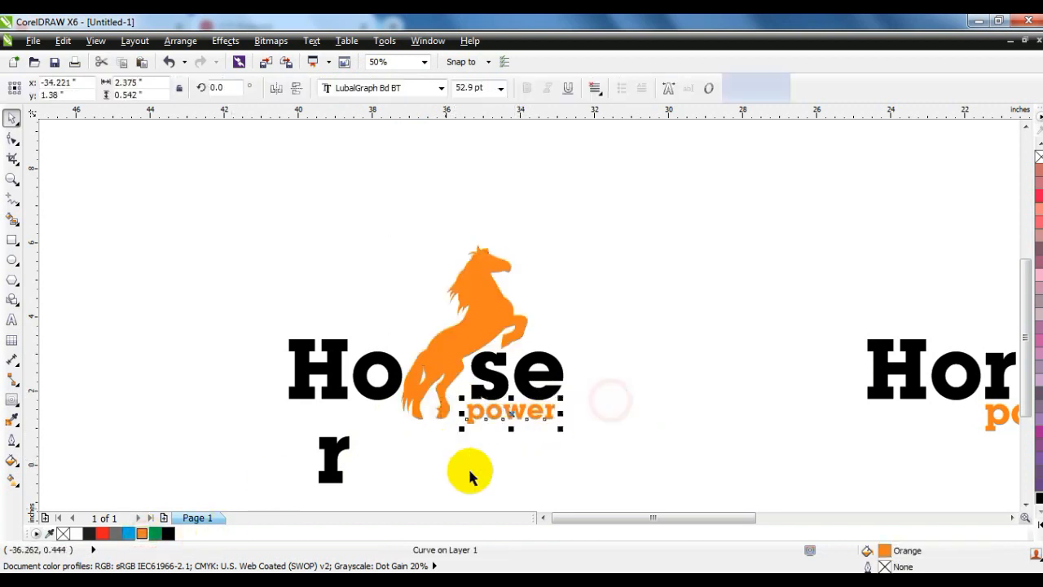
pyautogui.click(89, 534)
# Remove the leftover letter r and move the orange-horse logo up above the other designs
pyautogui.moveTo(328, 455); pyautogui.dragTo(400, 426)
pyautogui.scroll(-1, 400, 426)
pyautogui.moveTo(261, 279); pyautogui.dragTo(574, 256)
# Place a duplicate of the orange-horse logo below and to the left of it
pyautogui.moveTo(555, 258); pyautogui.dragTo(429, 384)
pyautogui.rightClick(456, 379)
pyautogui.click(529, 417)
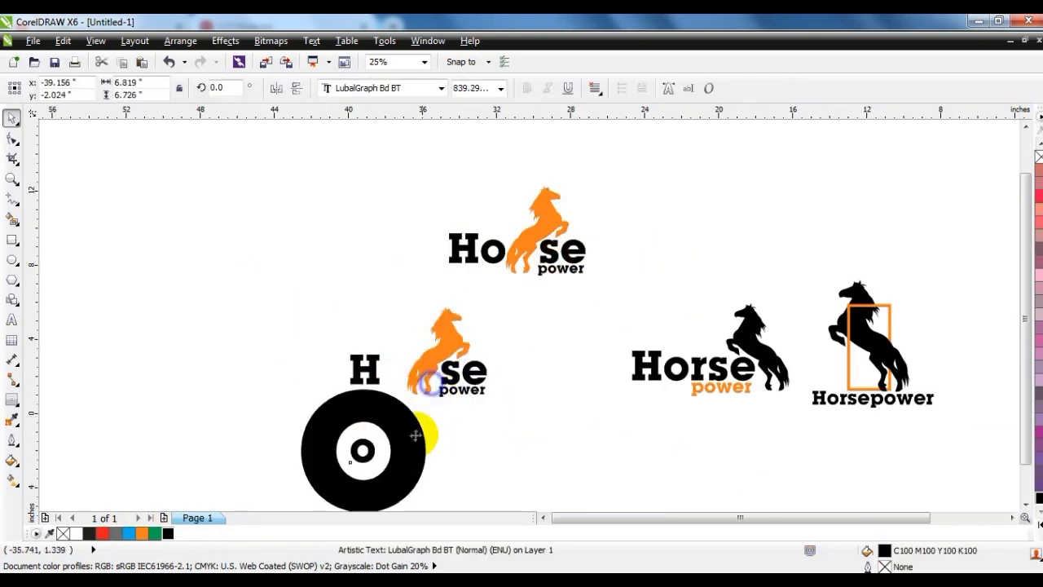
# Move the enlarged letter o to the left of the H and convert it to curves
pyautogui.moveTo(416, 463); pyautogui.dragTo(275, 374)
pyautogui.hotkey('ctrl', 'q')
pyautogui.click(319, 419)
# Place a copy of the orange horse over the black ring, centre it and enlarge it to extend past the ring's edges
pyautogui.moveTo(462, 345); pyautogui.dragTo(309, 276)
pyautogui.rightClick(272, 336)
pyautogui.keyDown('shift'); pyautogui.click(264, 393); pyautogui.keyUp('shift')
pyautogui.press('c')
pyautogui.press('e')
pyautogui.press('Escape')
pyautogui.click(245, 356)
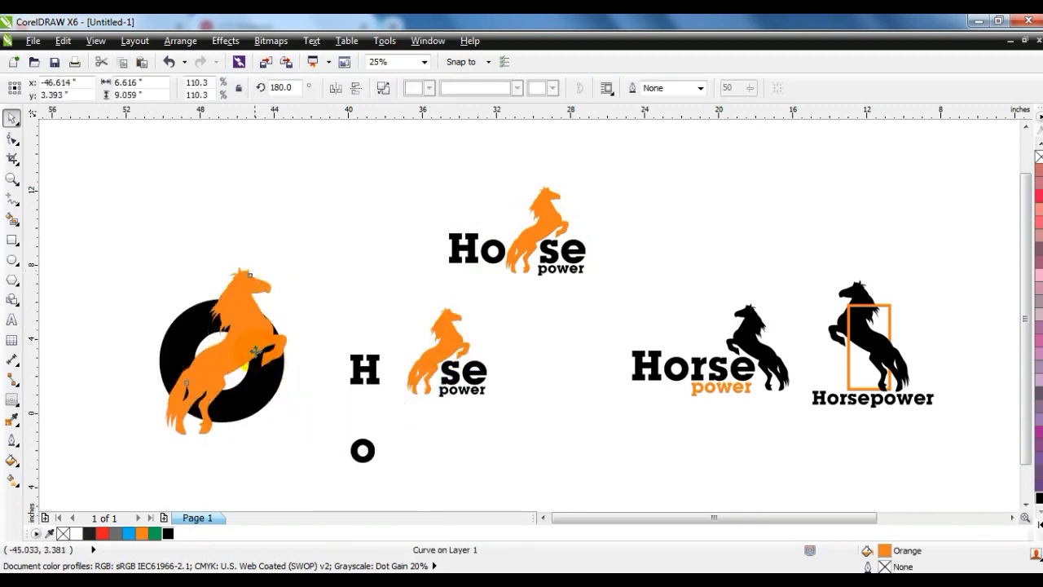
pyautogui.moveTo(291, 262); pyautogui.dragTo(290, 264)
# Place a copy of the black Horsepower lettering directly beneath the ring and horse
pyautogui.click(527, 427)
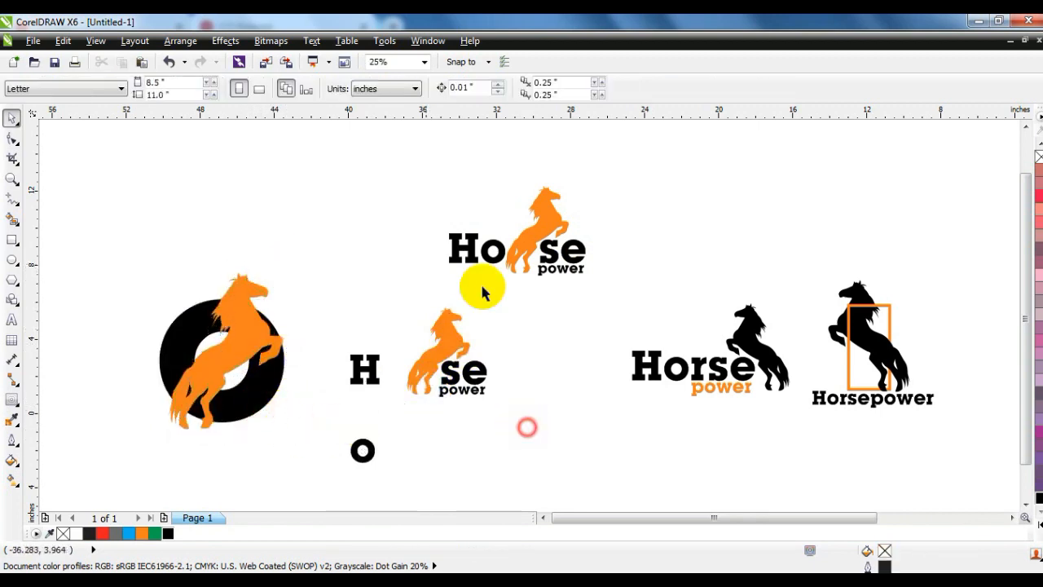
pyautogui.moveTo(899, 406); pyautogui.dragTo(249, 440)
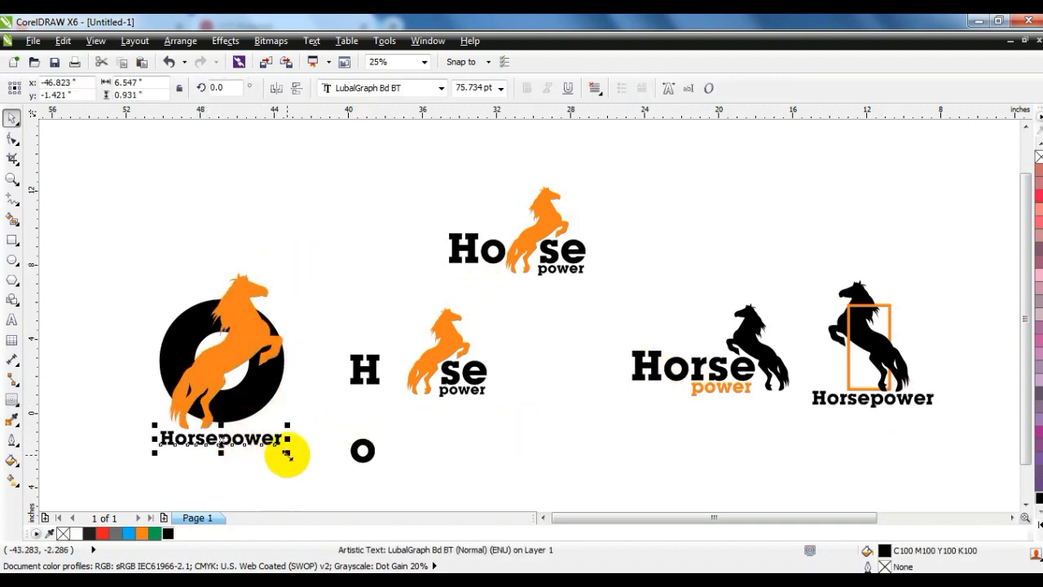
pyautogui.keyDown('shift'); pyautogui.click(234, 424); pyautogui.keyUp('shift')
# Move the ring logo between the orange-horse and black-horse designs and reduce its size to match them
pyautogui.moveTo(244, 396); pyautogui.dragTo(595, 444)
pyautogui.moveTo(644, 322); pyautogui.dragTo(610, 360)
pyautogui.moveTo(582, 432); pyautogui.dragTo(577, 404)
pyautogui.click(656, 467)
# Delete the leftover small o, the letter H and the duplicate orange-horse lettering
pyautogui.moveTo(318, 329); pyautogui.dragTo(393, 406)
pyautogui.click(422, 439)
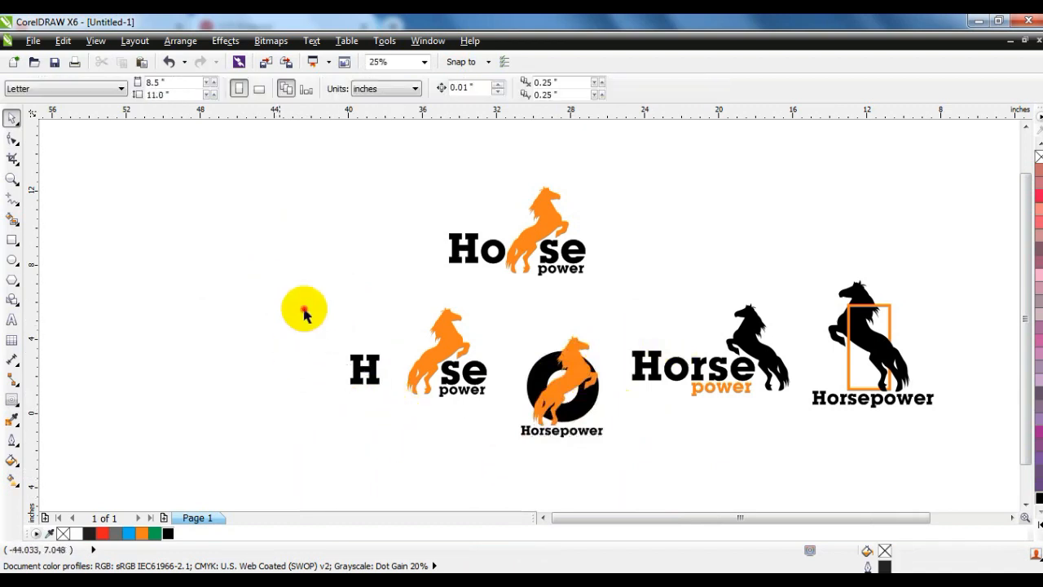
pyautogui.moveTo(304, 309); pyautogui.dragTo(509, 419)
pyautogui.press('Delete')
# Move the upper orange-horse logo down beside the ring logo and preview all four designs in full screen
pyautogui.moveTo(617, 181); pyautogui.dragTo(428, 289)
pyautogui.moveTo(524, 255); pyautogui.dragTo(436, 399)
pyautogui.hotkey('ctrl', 'a')
pyautogui.hotkey('shift', 'F2')
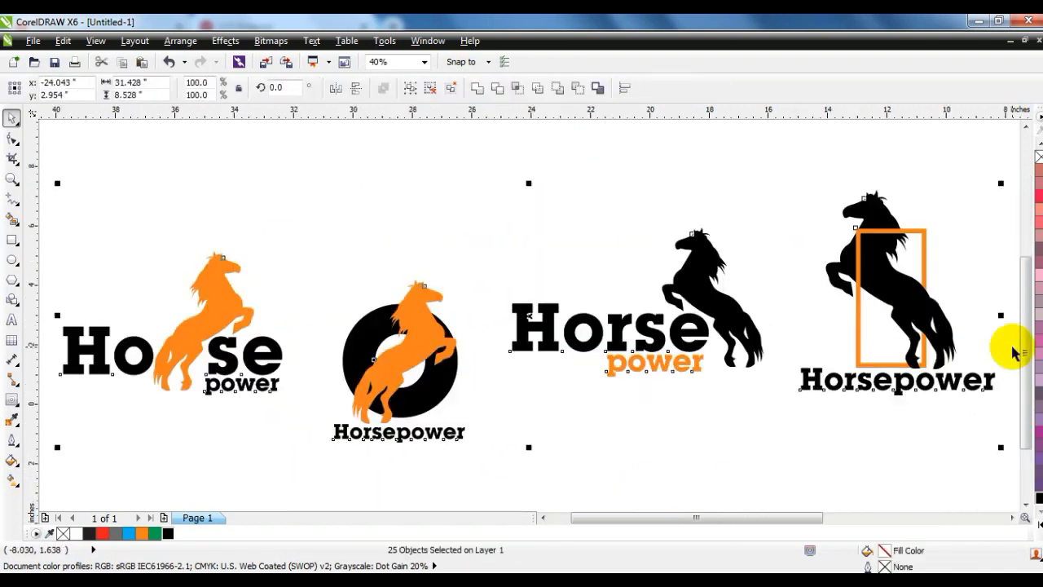
pyautogui.press('F9')
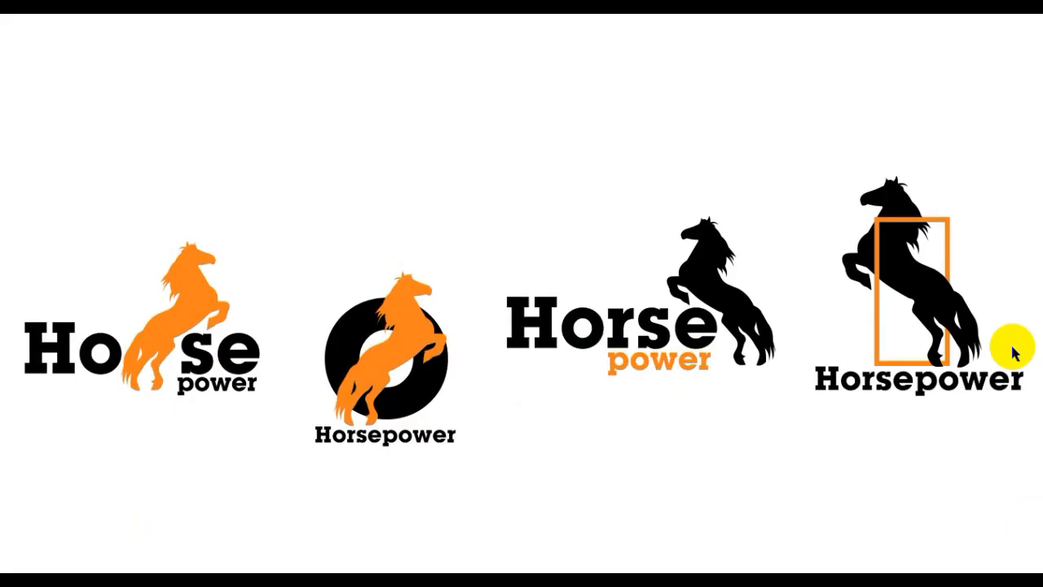